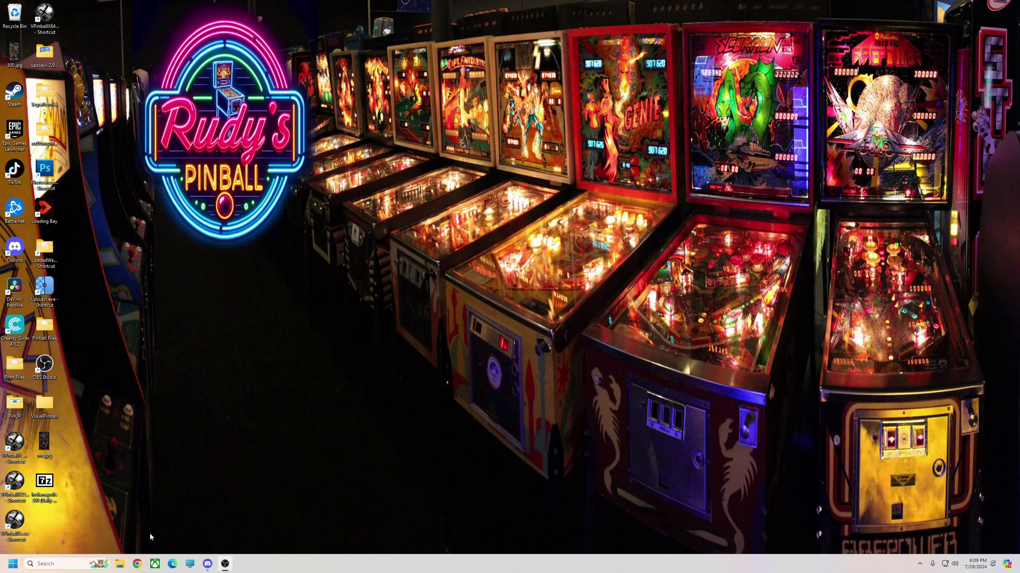
Open the bookmarked vpinball workflow runs page on GitHub in Chrome.
{"action": "left_click", "coordinate": [137, 564]}
{"action": "left_click_drag", "start_coordinate": [534, 48], "coordinate": [566, 43]}
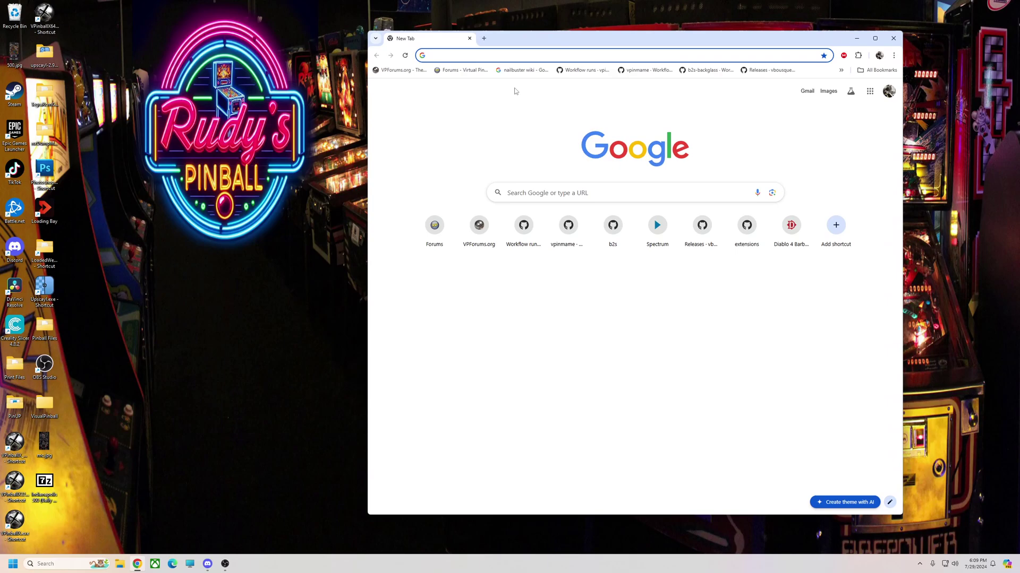
{"action": "left_click", "coordinate": [576, 70]}
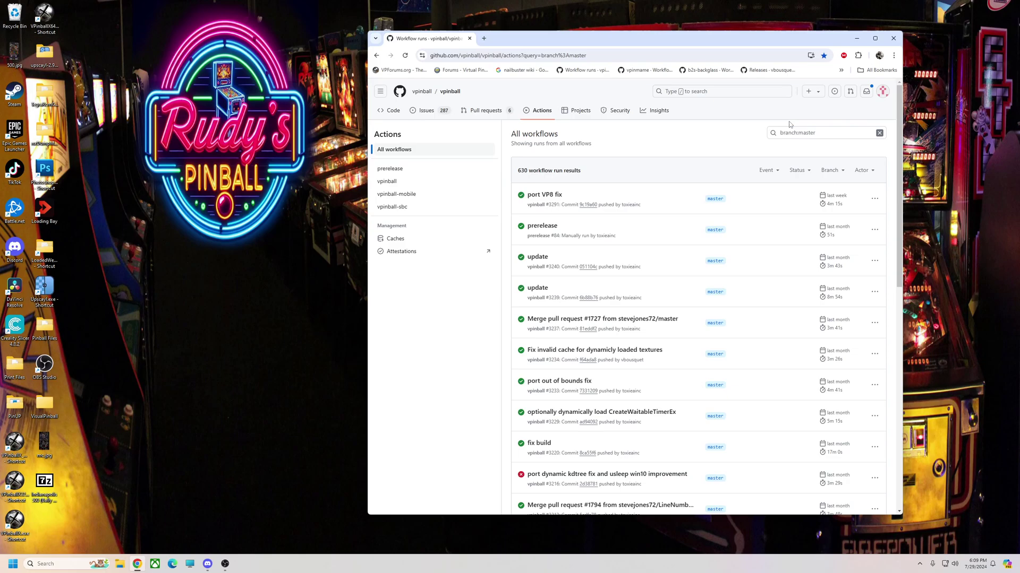
{"action": "left_click_drag", "start_coordinate": [744, 39], "coordinate": [626, 34]}
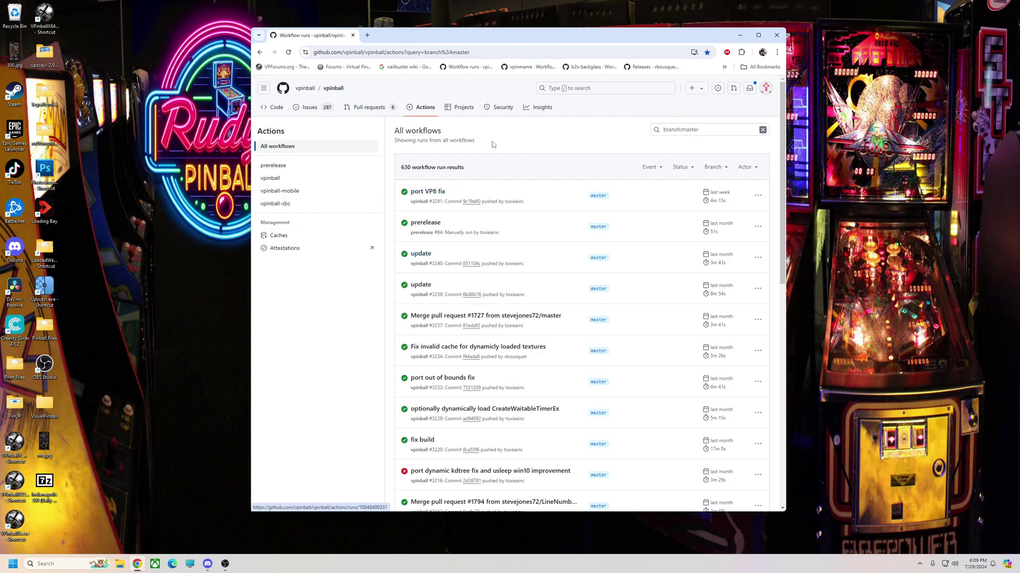
{"action": "left_click_drag", "start_coordinate": [541, 41], "coordinate": [553, 41]}
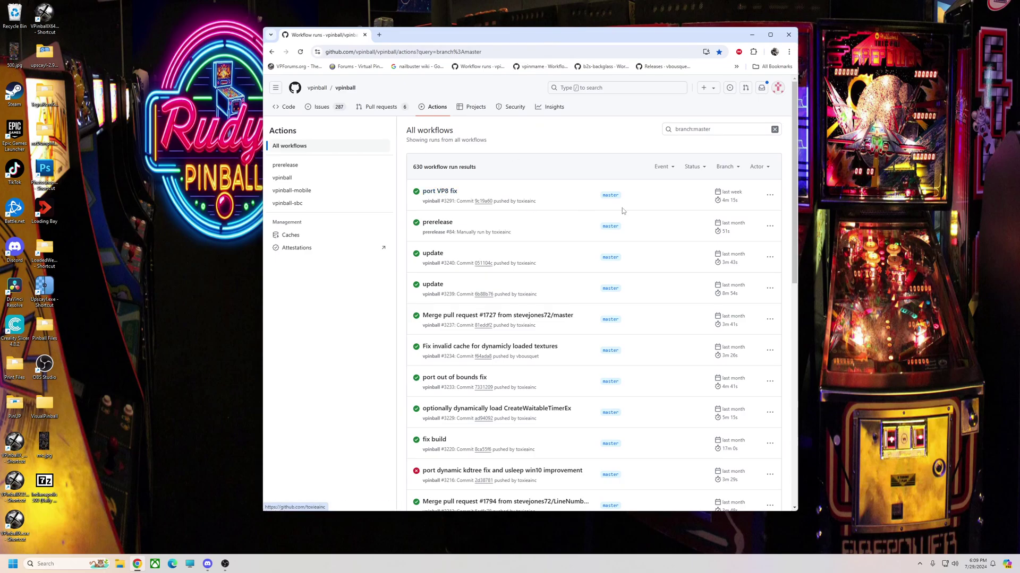
Download the VPinballX-10.8.0-1976-9c19a60-Release-win-x86 artifact from the port VP8 fix run and close the browser.
{"action": "left_click", "coordinate": [442, 193]}
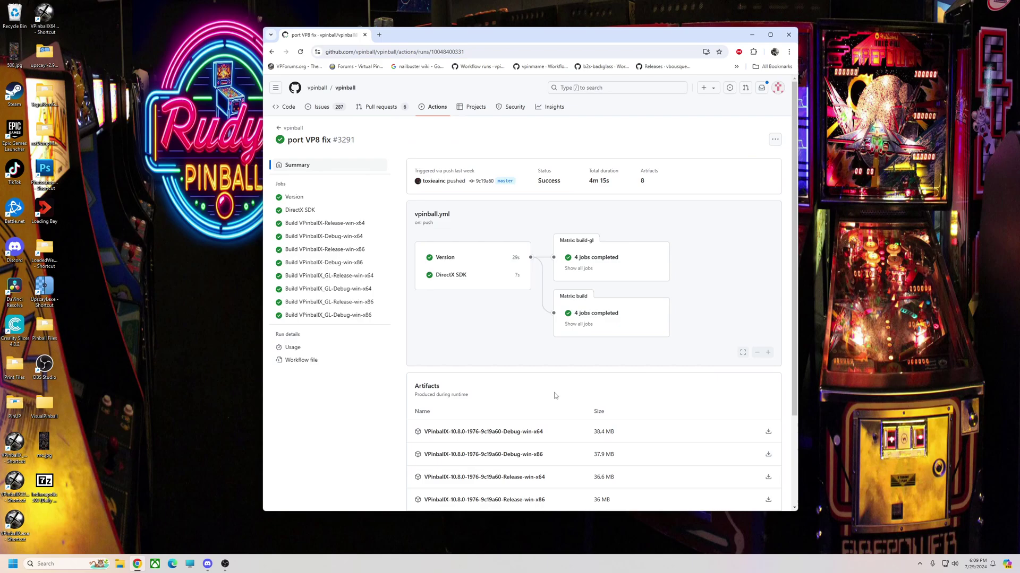
{"action": "scroll", "coordinate": [553, 398], "scroll_direction": "down", "scroll_amount": 2}
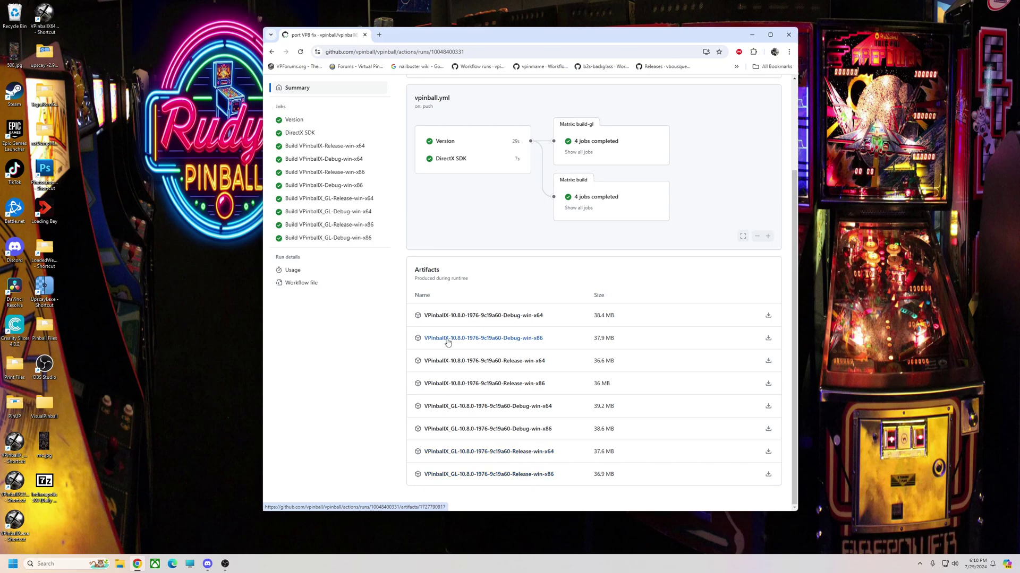
{"action": "left_click", "coordinate": [493, 384]}
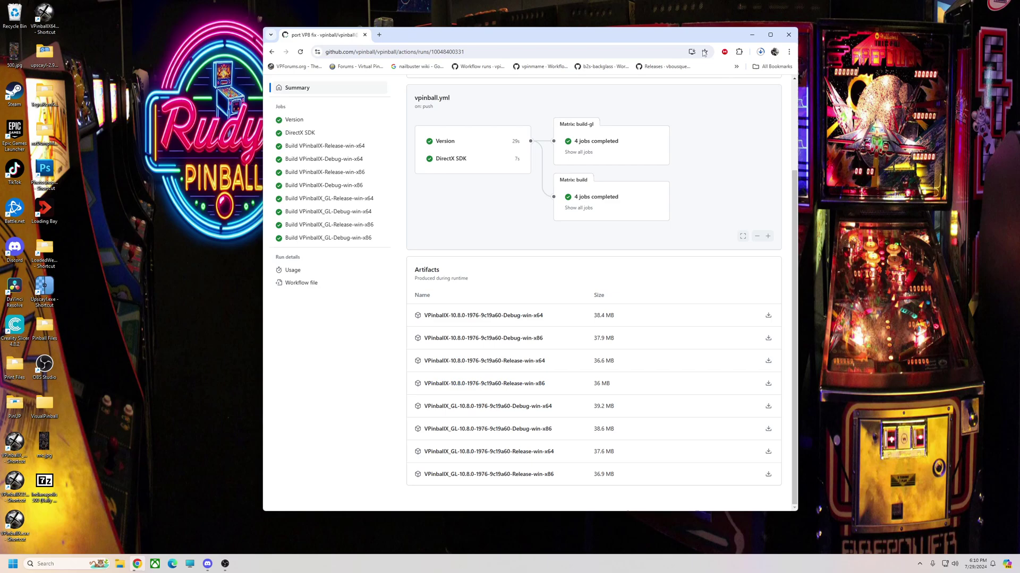
{"action": "left_click_drag", "start_coordinate": [634, 36], "coordinate": [761, 49]}
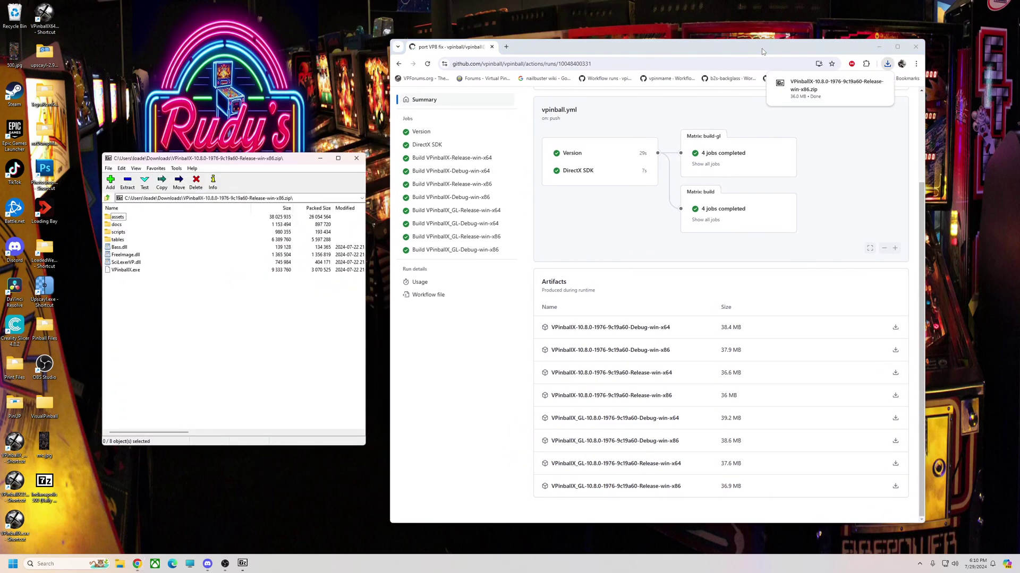
{"action": "left_click", "coordinate": [915, 46]}
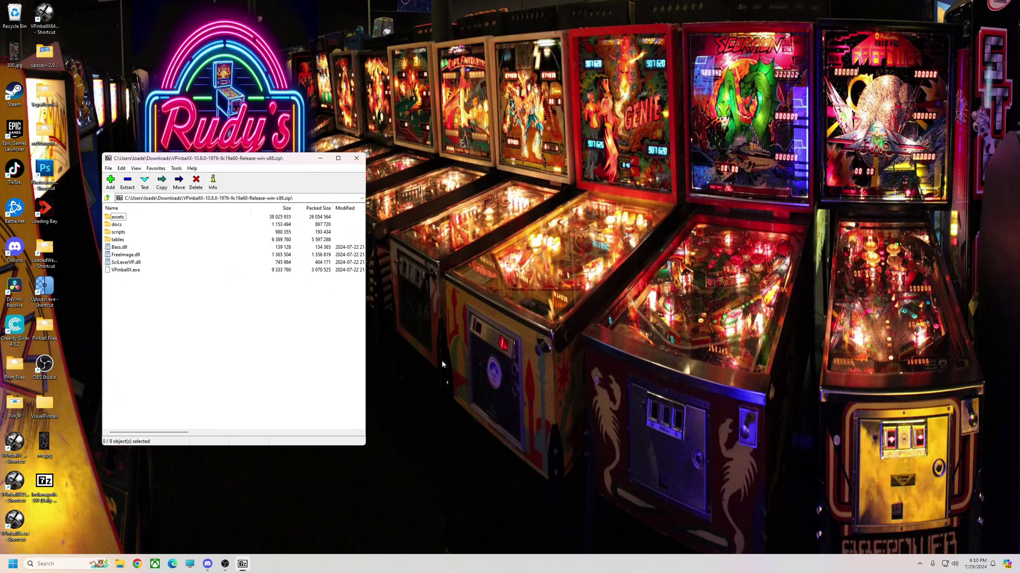
Create a new folder on the desktop with its default name and open it.
{"action": "left_click_drag", "start_coordinate": [249, 162], "coordinate": [165, 141]}
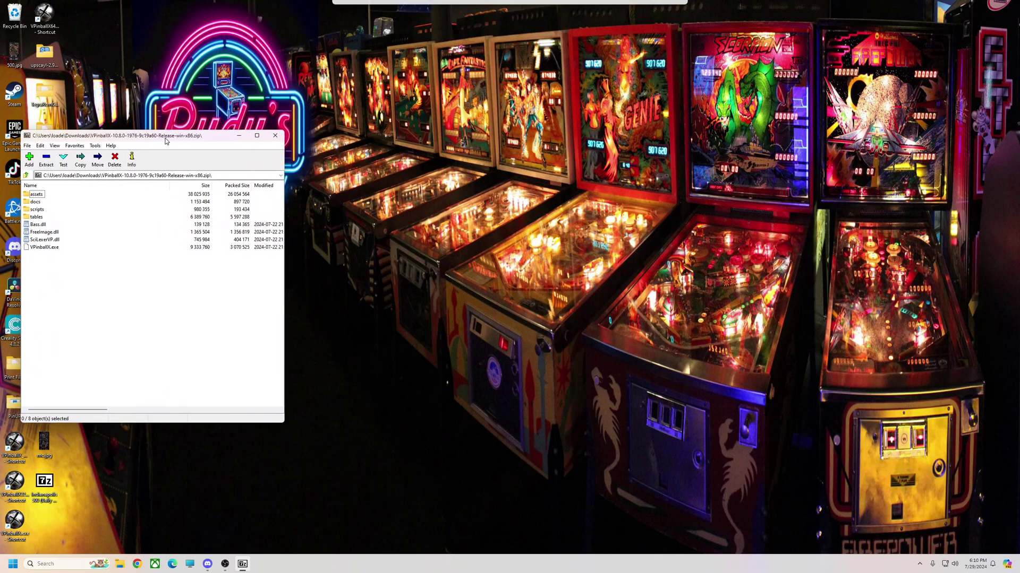
{"action": "right_click", "coordinate": [432, 308]}
{"action": "mouse_move", "coordinate": [476, 362]}
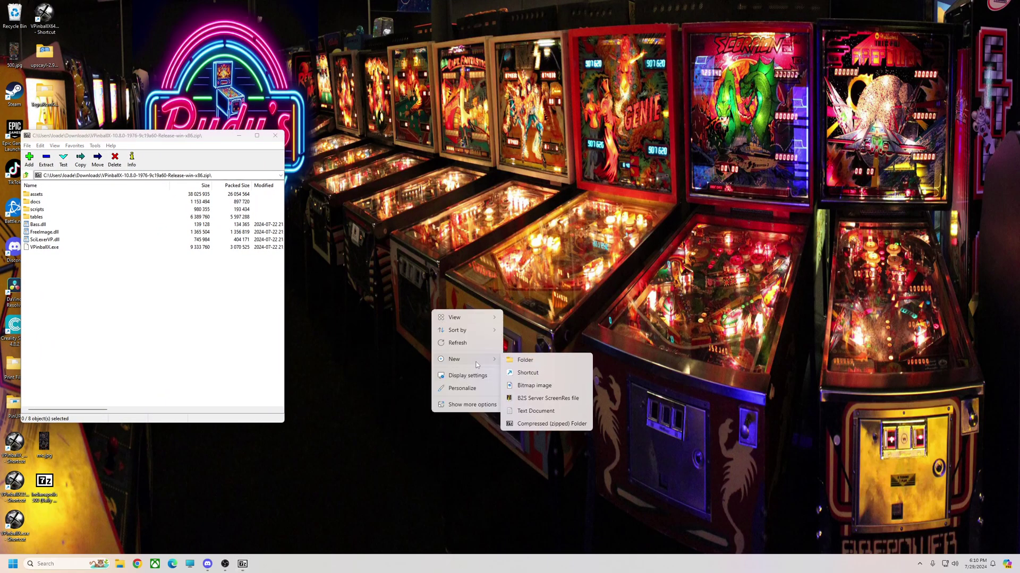
{"action": "left_click", "coordinate": [528, 363]}
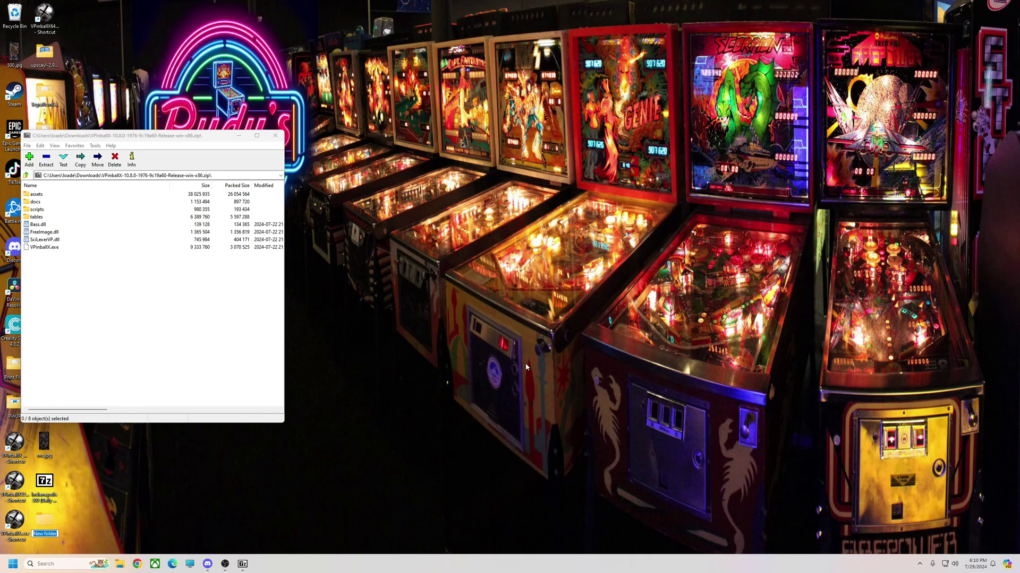
{"action": "left_click_drag", "start_coordinate": [205, 141], "coordinate": [450, 126]}
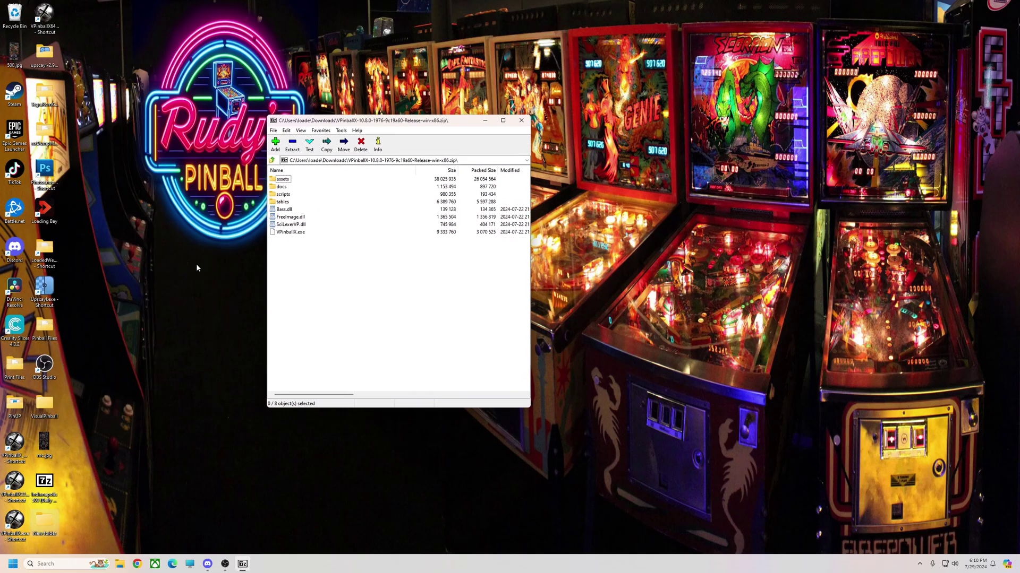
{"action": "double_click", "coordinate": [41, 518]}
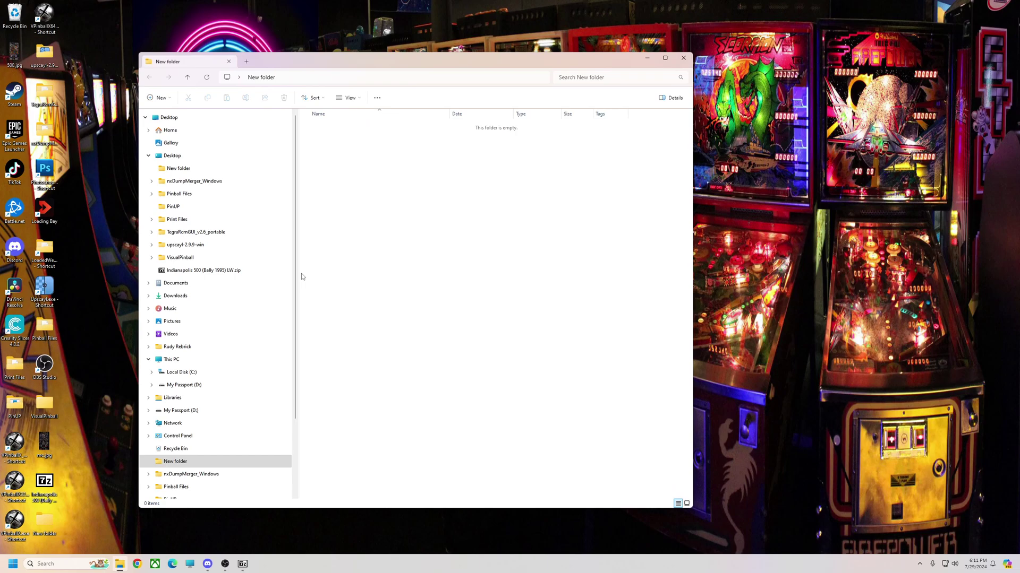
Extract all files and folders from the VPinballX Release-win-x86 archive into the new desktop folder and close the archive.
{"action": "left_click_drag", "start_coordinate": [439, 65], "coordinate": [700, 57]}
{"action": "left_click_drag", "start_coordinate": [378, 126], "coordinate": [241, 124]}
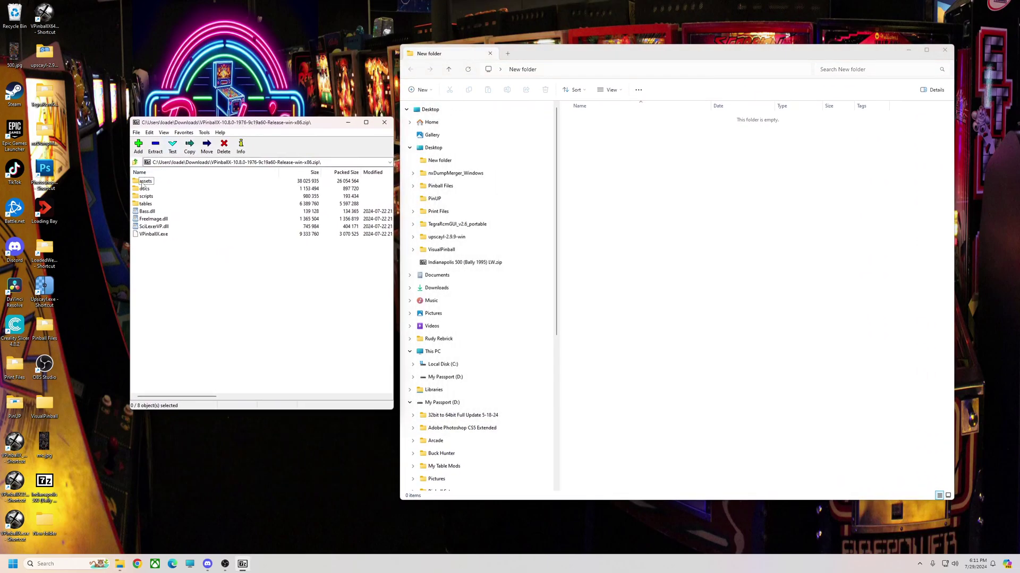
{"action": "left_click", "coordinate": [145, 181]}
{"action": "left_click", "coordinate": [148, 234], "text": "shift"}
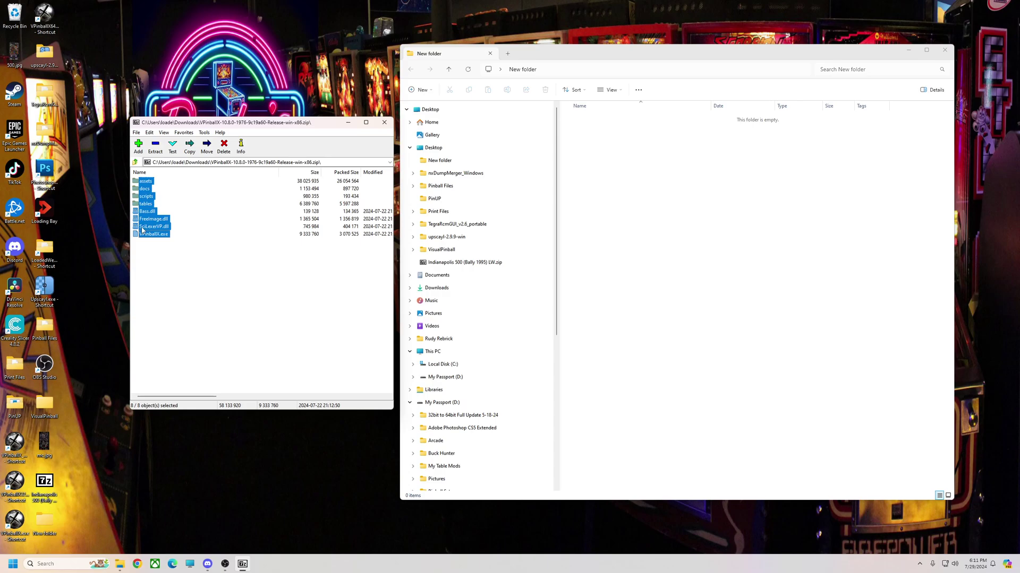
{"action": "left_click_drag", "start_coordinate": [144, 230], "coordinate": [736, 312]}
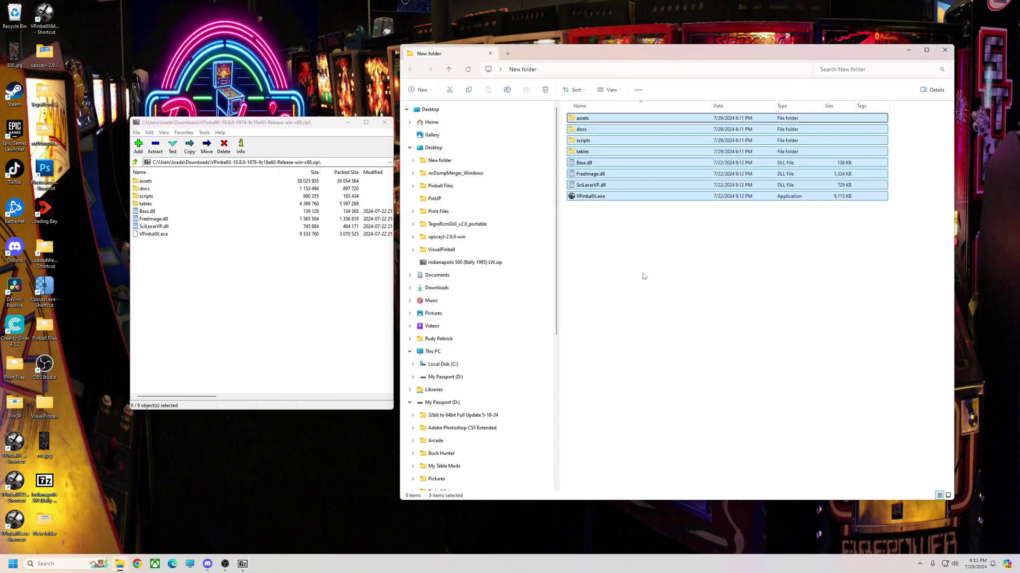
{"action": "left_click", "coordinate": [384, 122]}
{"action": "left_click", "coordinate": [614, 345]}
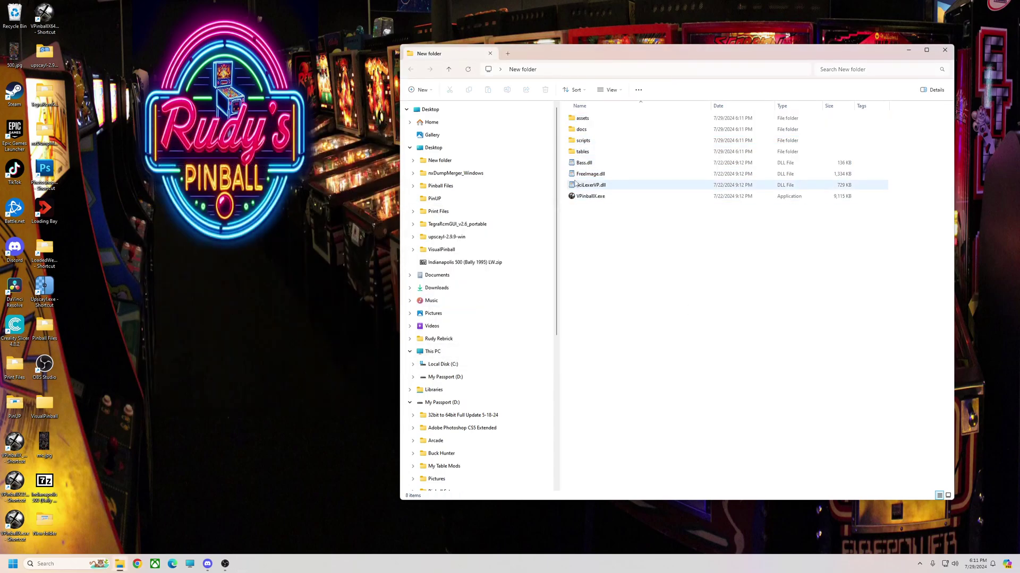
Check the contents of the extracted tables folder and delete that folder from the new folder.
{"action": "left_click", "coordinate": [579, 154]}
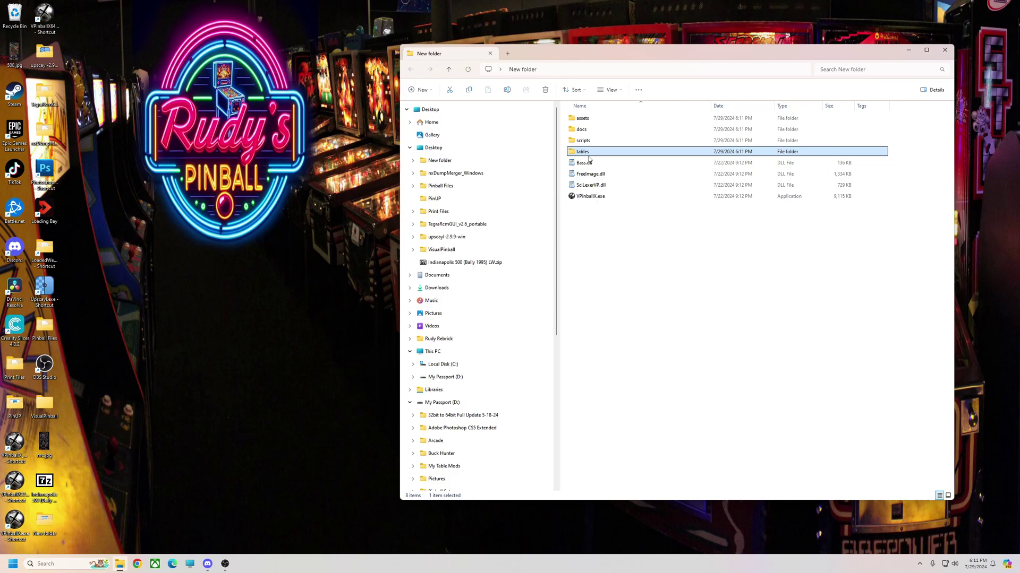
{"action": "double_click", "coordinate": [580, 154]}
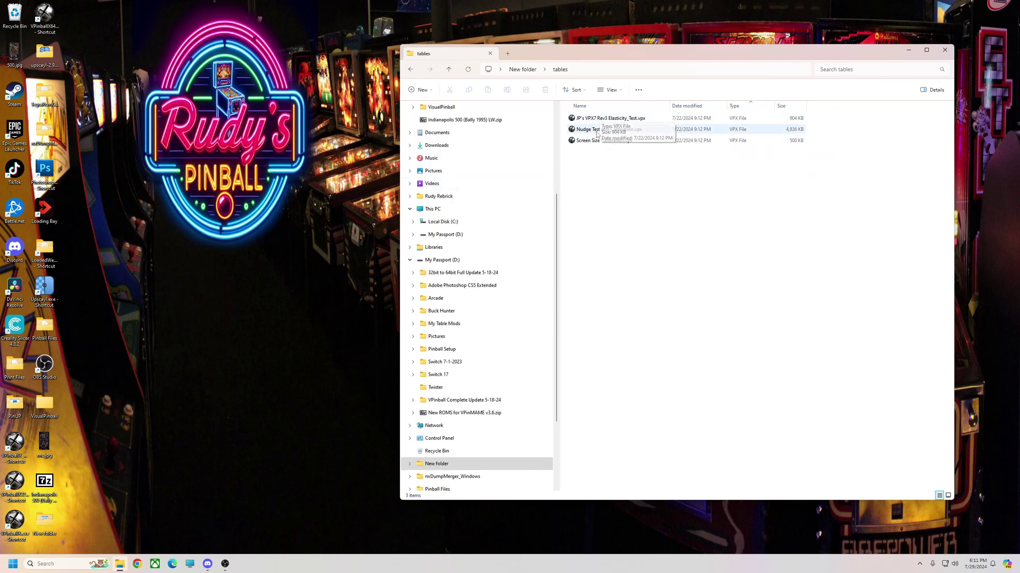
{"action": "key", "text": "alt+Left"}
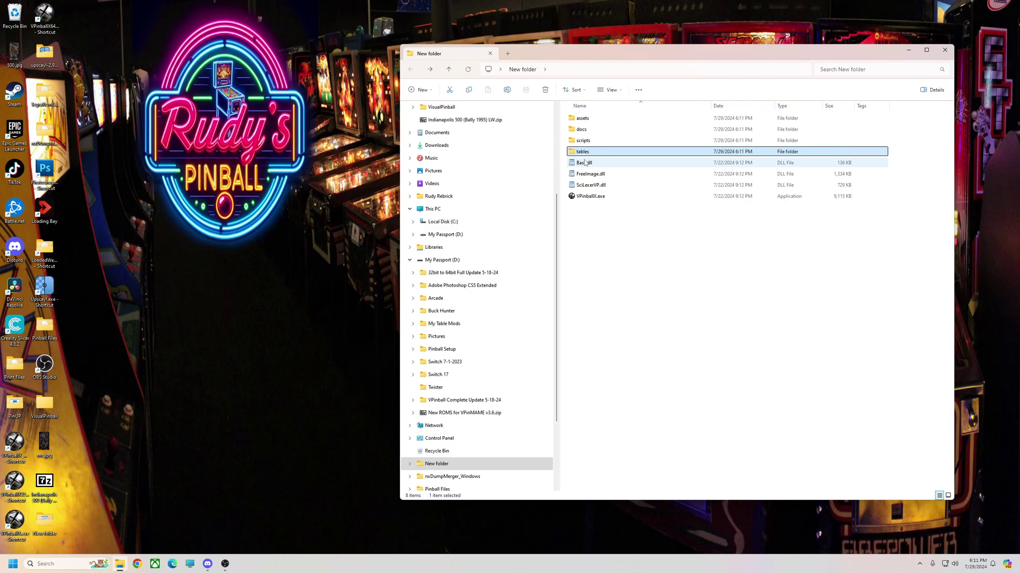
{"action": "key", "text": "Delete"}
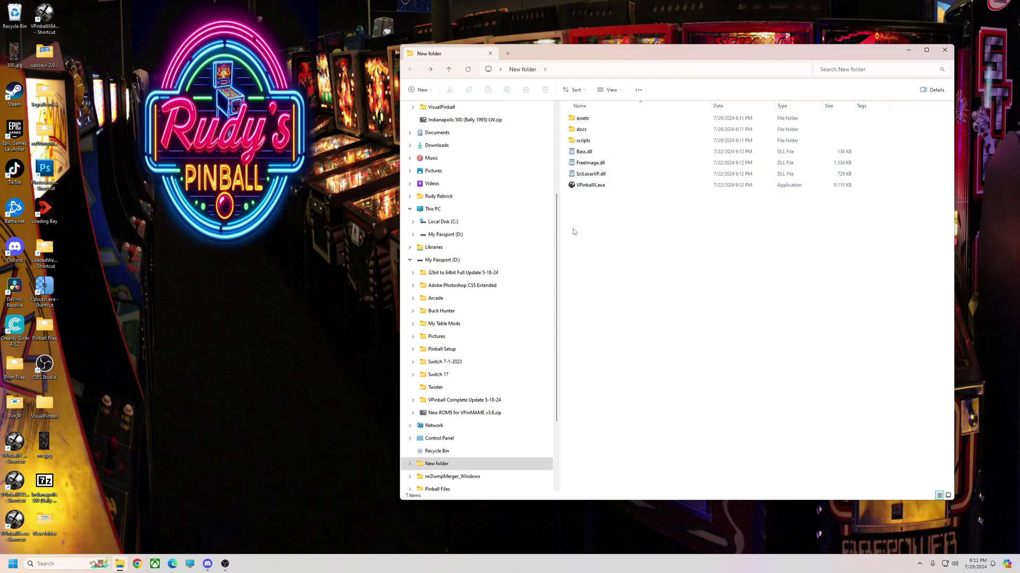
Rename the extracted VPinballX.exe file to VPinballX32.exe.
{"action": "left_click", "coordinate": [587, 187]}
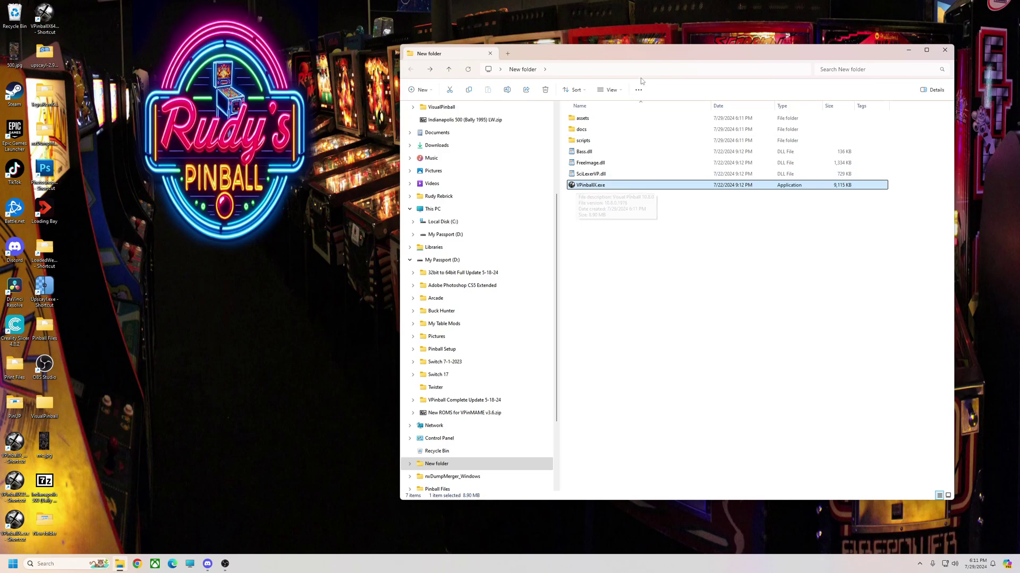
{"action": "left_click_drag", "start_coordinate": [655, 51], "coordinate": [492, 57]}
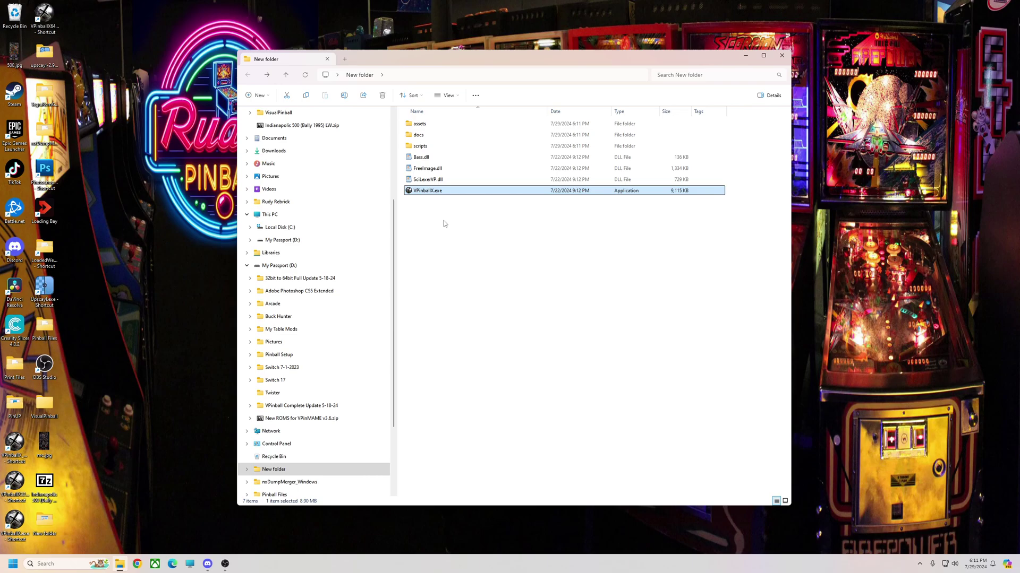
{"action": "right_click", "coordinate": [423, 194]}
{"action": "left_click", "coordinate": [461, 339]}
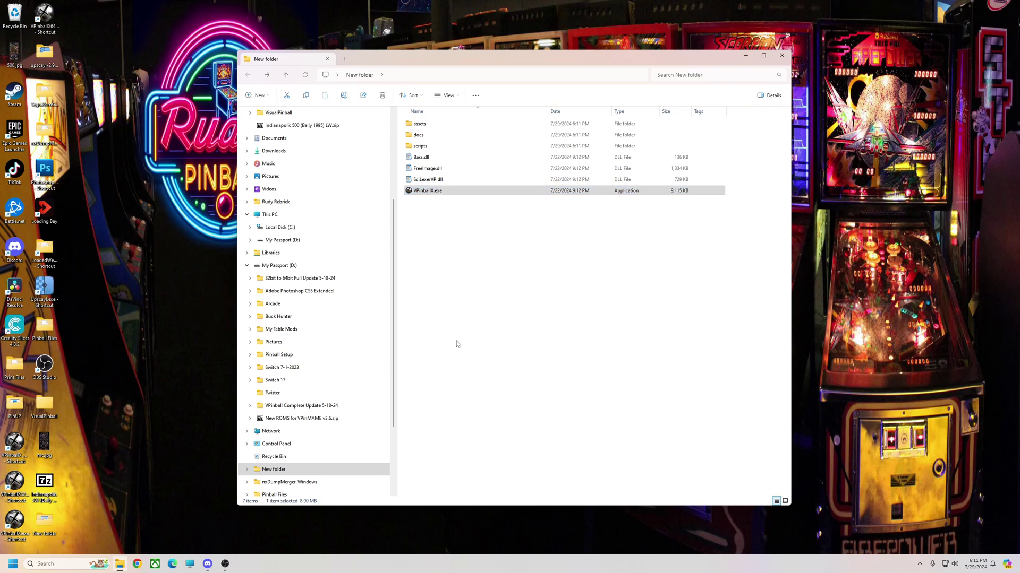
{"action": "left_click", "coordinate": [449, 358]}
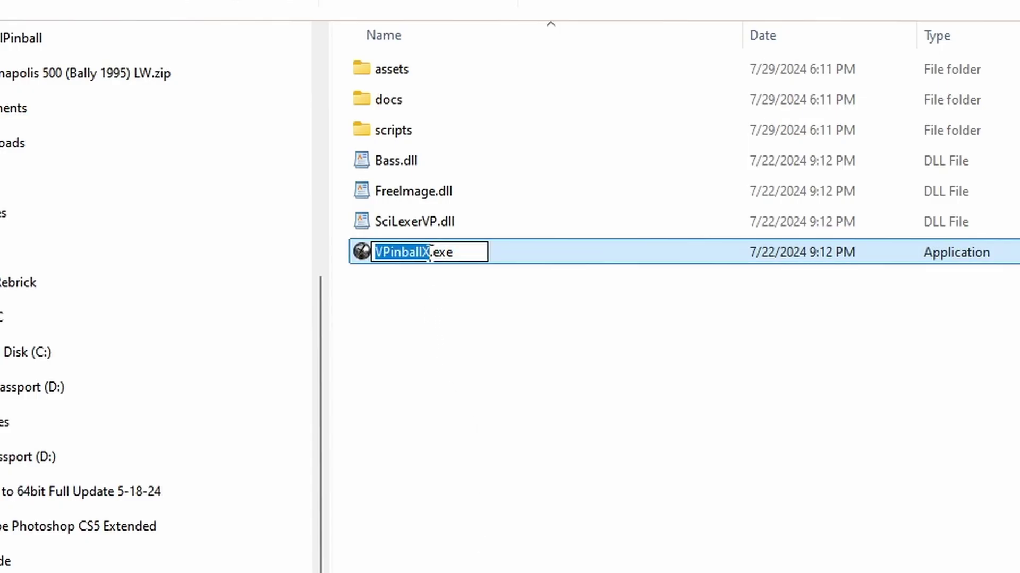
{"action": "key", "text": "Right"}
{"action": "type", "text": "32"}
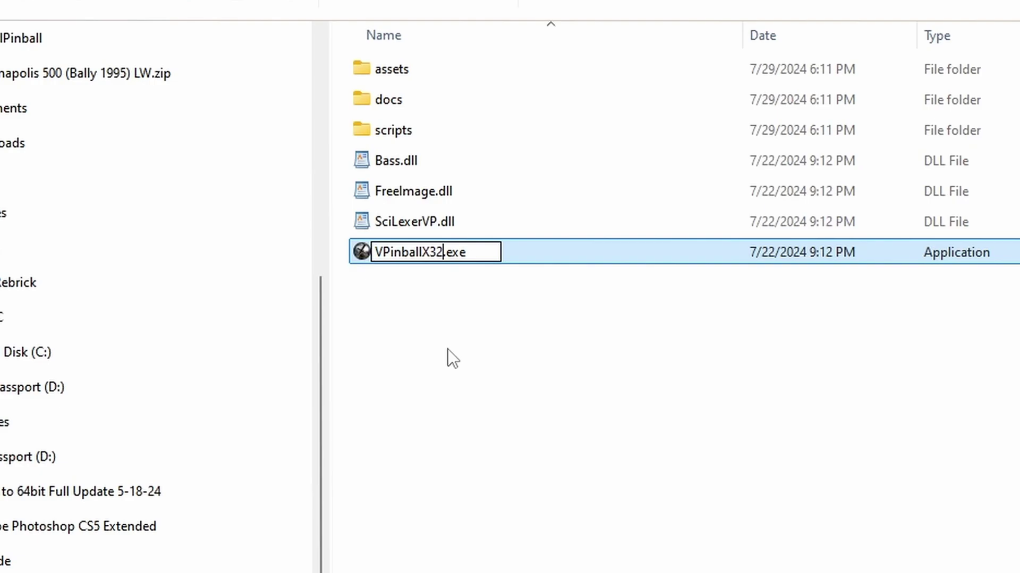
{"action": "left_click", "coordinate": [448, 349]}
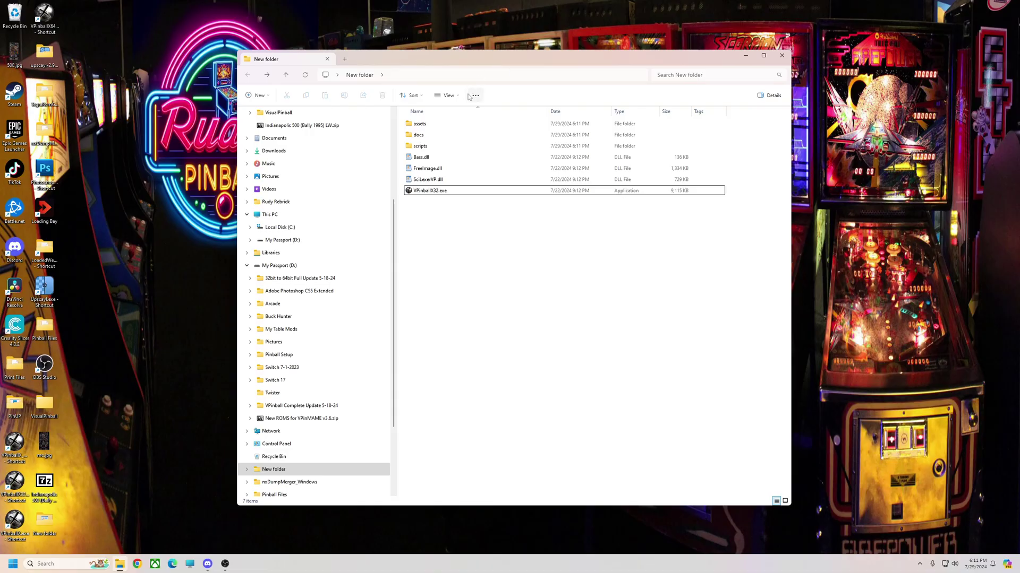
Check in the folder's view options whether file name extensions are shown.
{"action": "left_click", "coordinate": [448, 96]}
{"action": "mouse_move", "coordinate": [450, 245]}
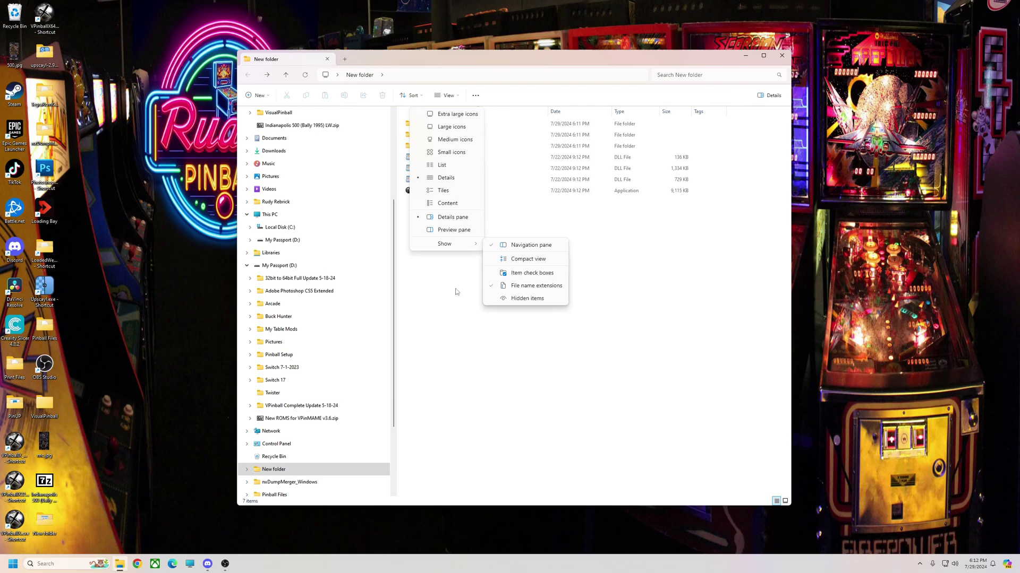
{"action": "left_click", "coordinate": [455, 296]}
{"action": "left_click", "coordinate": [433, 192]}
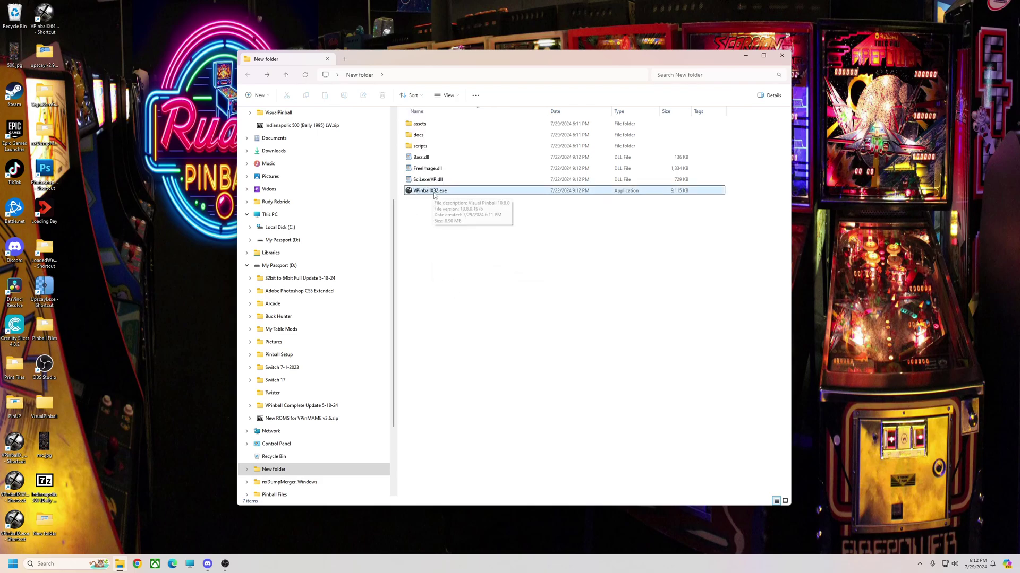
{"action": "left_click", "coordinate": [429, 264]}
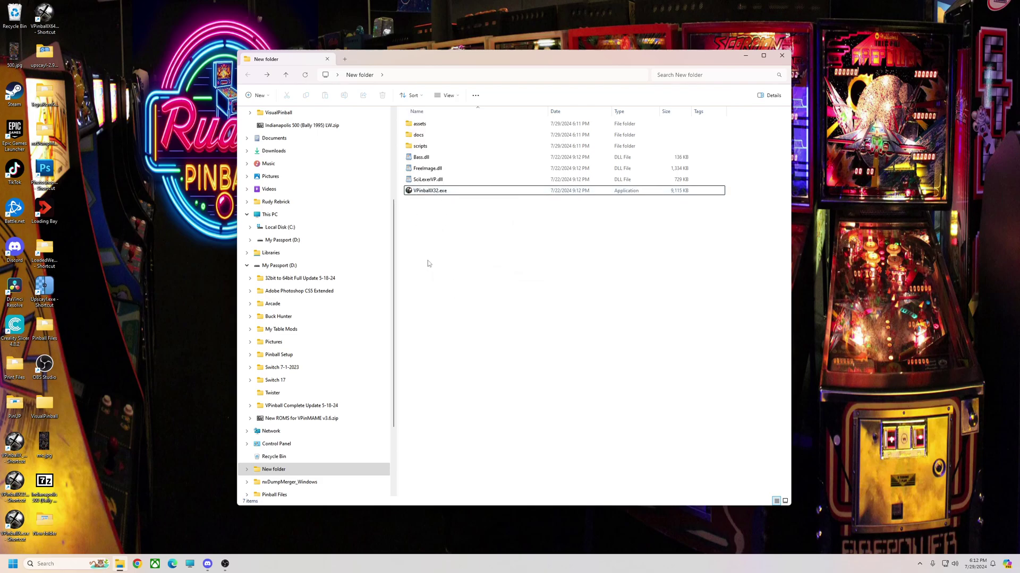
Open the vPinball folder on Local Disk (C:) in a separate File Explorer window.
{"action": "left_click_drag", "start_coordinate": [500, 59], "coordinate": [435, 60]}
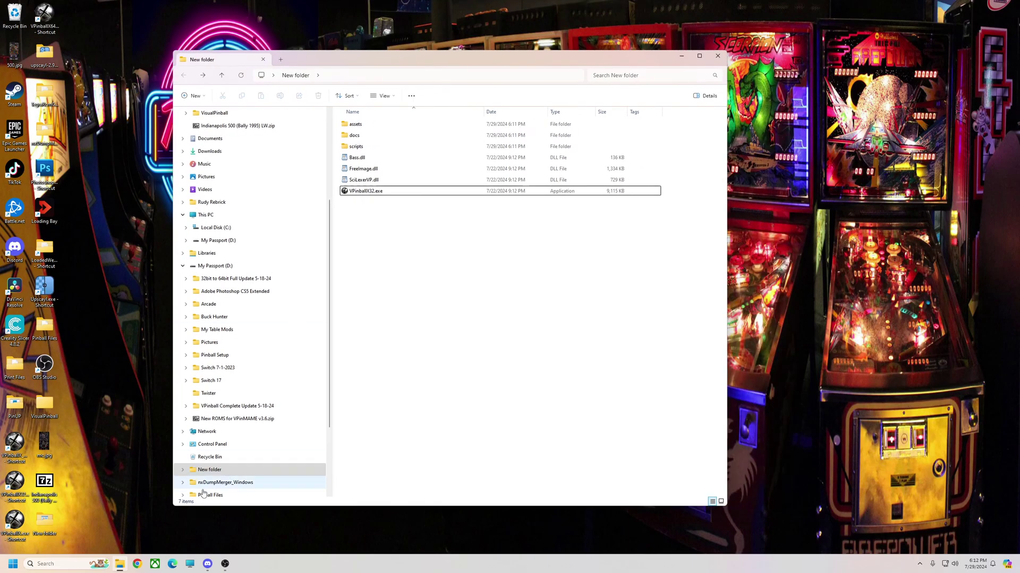
{"action": "double_click", "coordinate": [189, 564]}
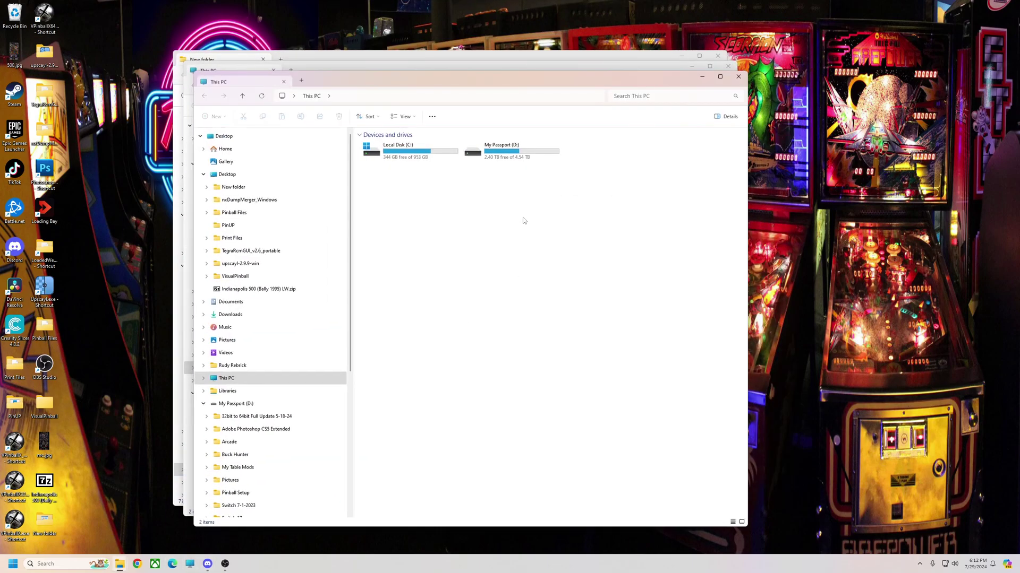
{"action": "left_click", "coordinate": [738, 77]}
{"action": "double_click", "coordinate": [393, 139]}
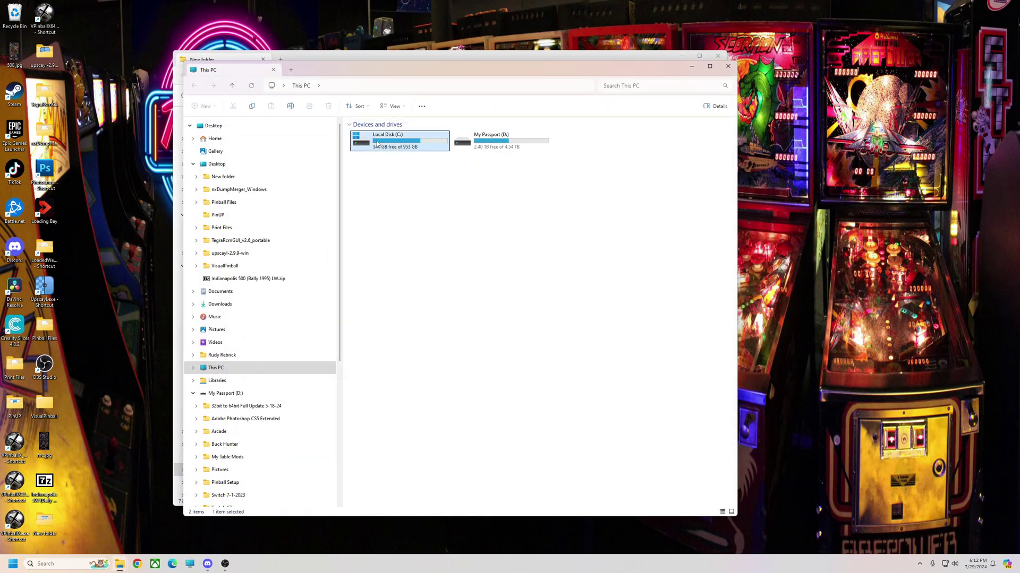
{"action": "double_click", "coordinate": [368, 202]}
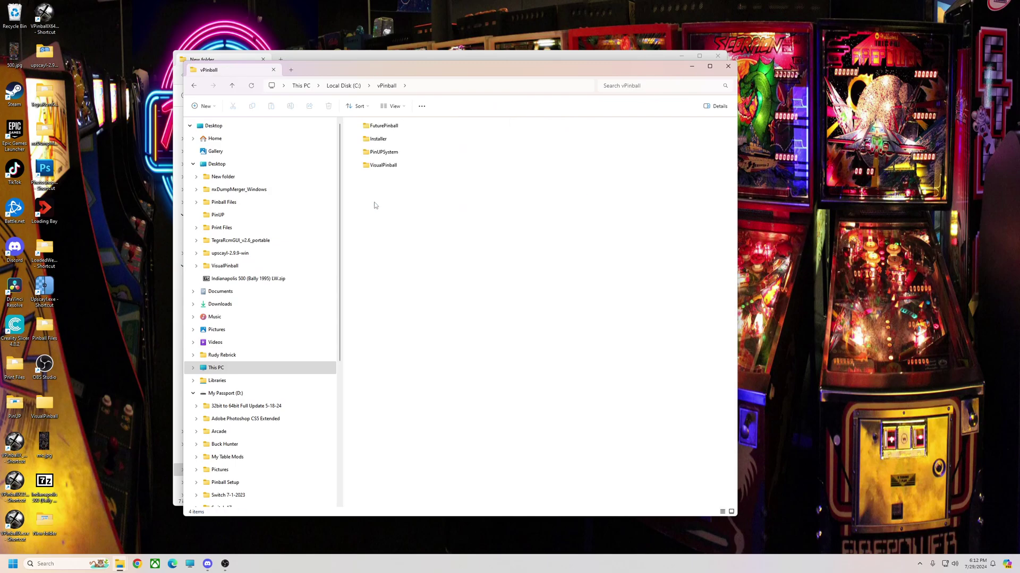
Open the VisualPinball folder inside vPinball and arrange its window beside the new folder's window, showing the existing executables.
{"action": "double_click", "coordinate": [378, 166]}
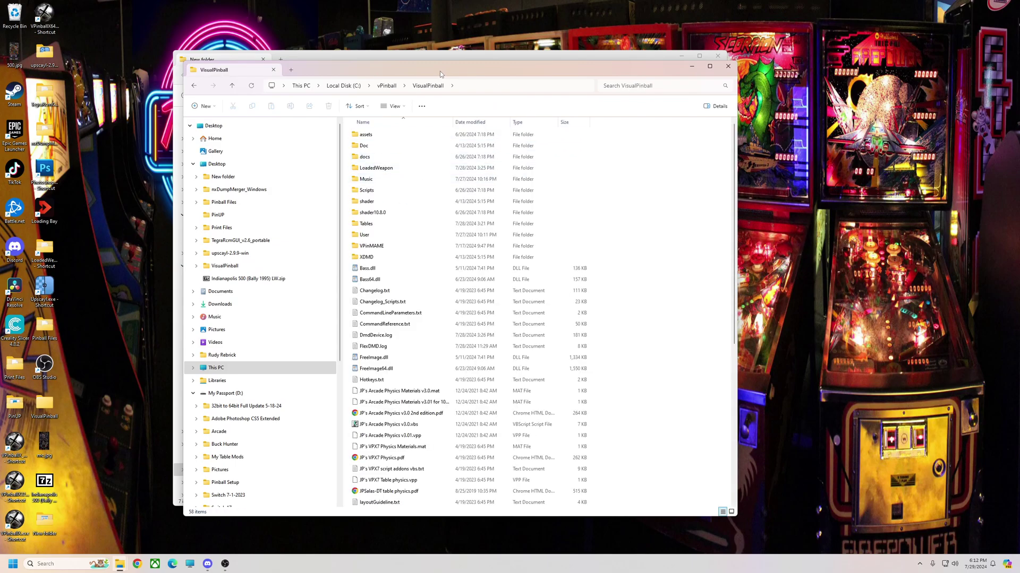
{"action": "left_click_drag", "start_coordinate": [439, 71], "coordinate": [702, 53]}
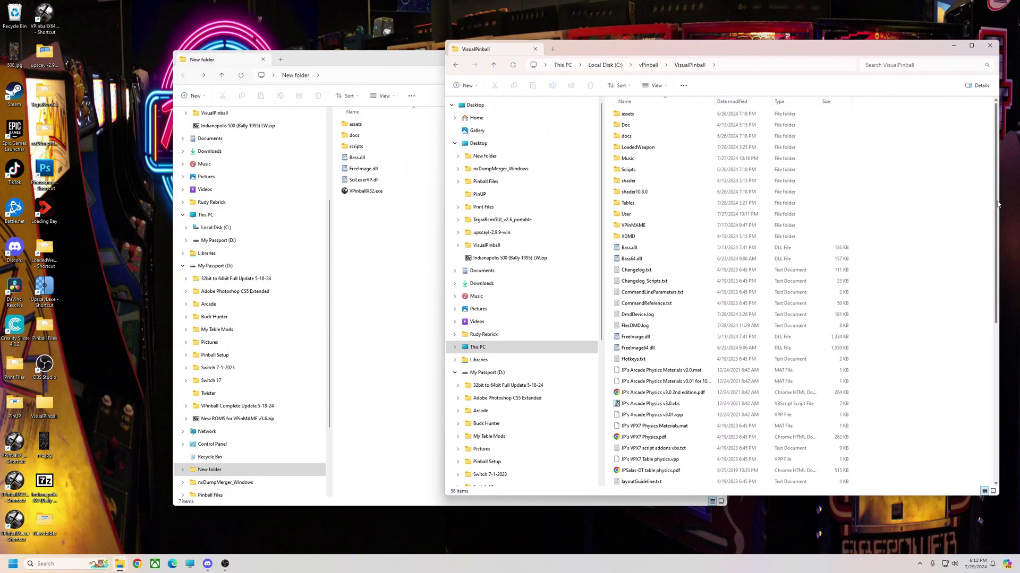
{"action": "left_click_drag", "start_coordinate": [998, 200], "coordinate": [912, 157]}
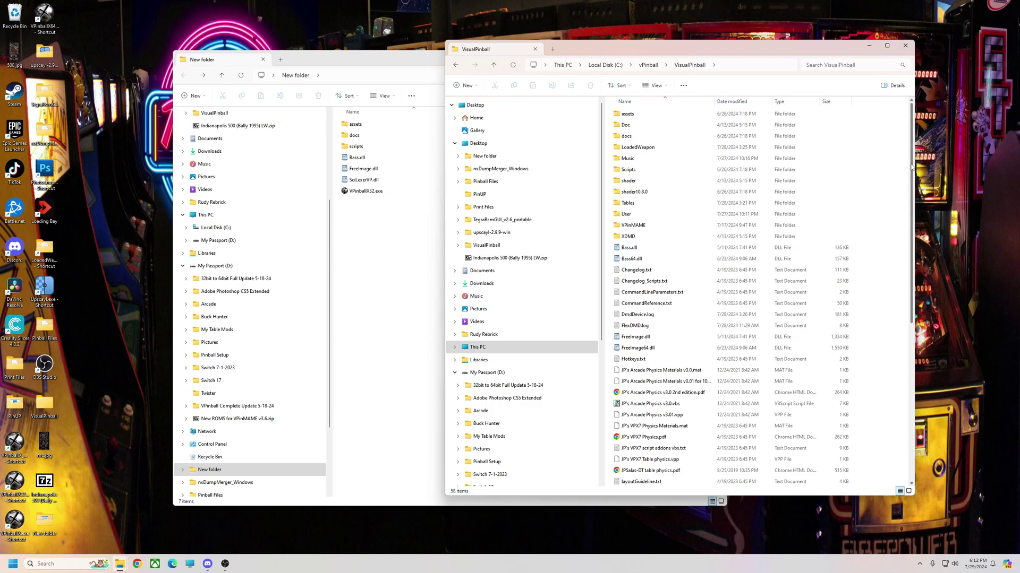
{"action": "scroll", "coordinate": [911, 166], "scroll_direction": "down", "scroll_amount": 8}
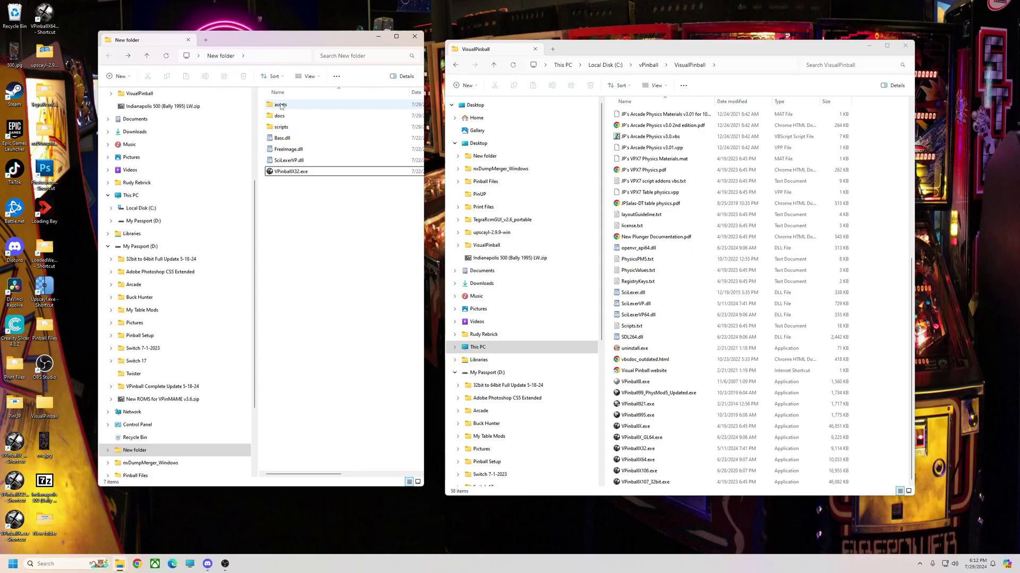
Move all the extracted folders and files from the new folder into the VisualPinball folder, replacing the existing files.
{"action": "left_click", "coordinate": [279, 105]}
{"action": "left_click", "coordinate": [282, 173], "text": "shift"}
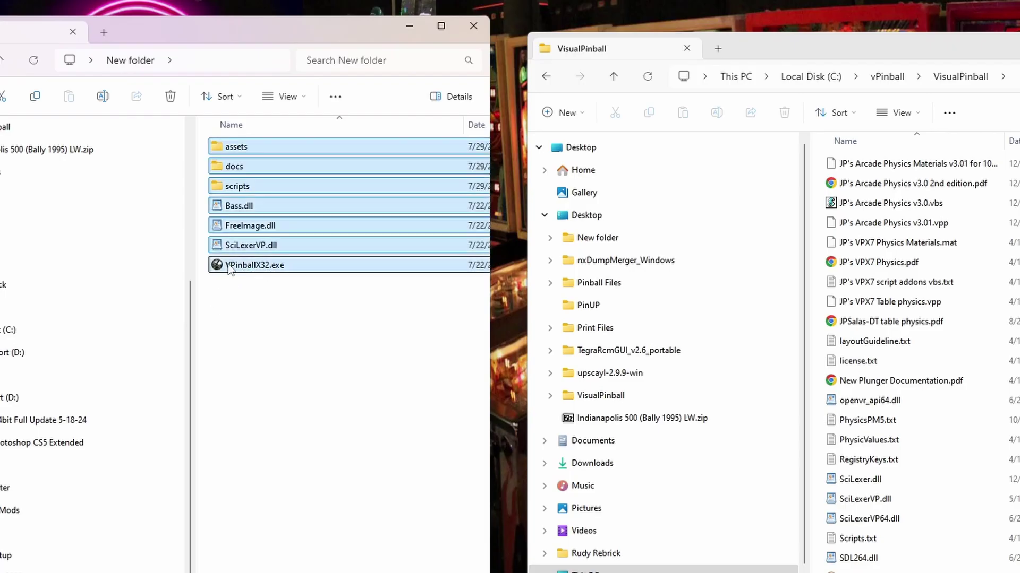
{"action": "left_click_drag", "start_coordinate": [229, 268], "coordinate": [1019, 572]}
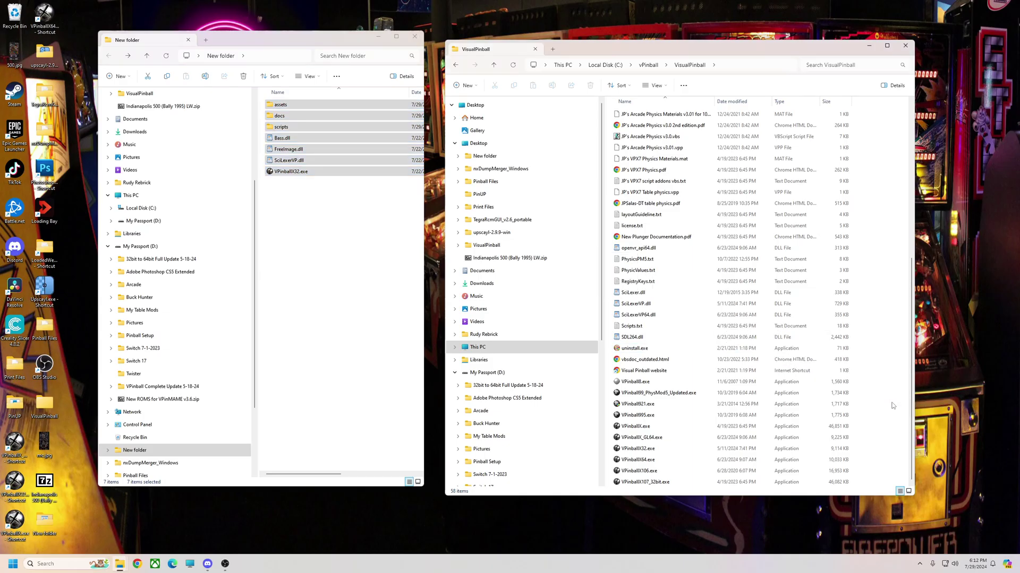
{"action": "left_click", "coordinate": [180, 216]}
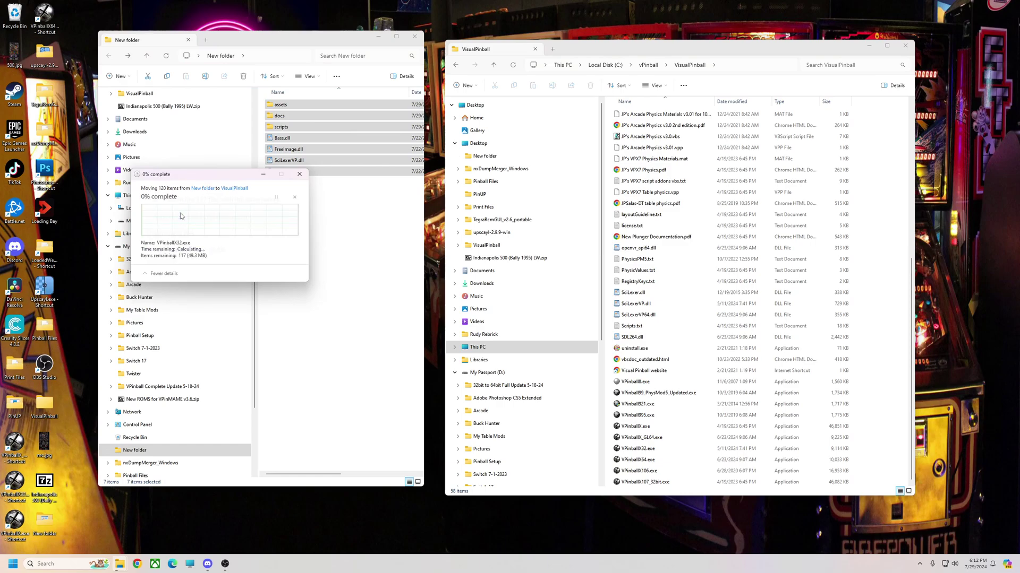
Close the new folder's window, then reposition and widen the VisualPinball window.
{"action": "left_click", "coordinate": [415, 37]}
{"action": "left_click_drag", "start_coordinate": [733, 53], "coordinate": [696, 53]}
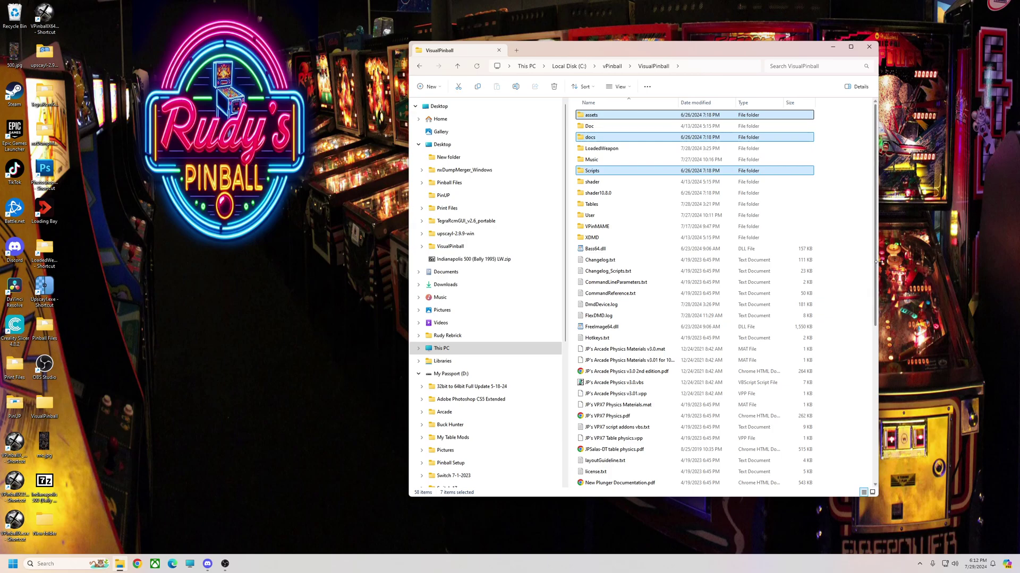
{"action": "left_click_drag", "start_coordinate": [880, 264], "coordinate": [937, 265]}
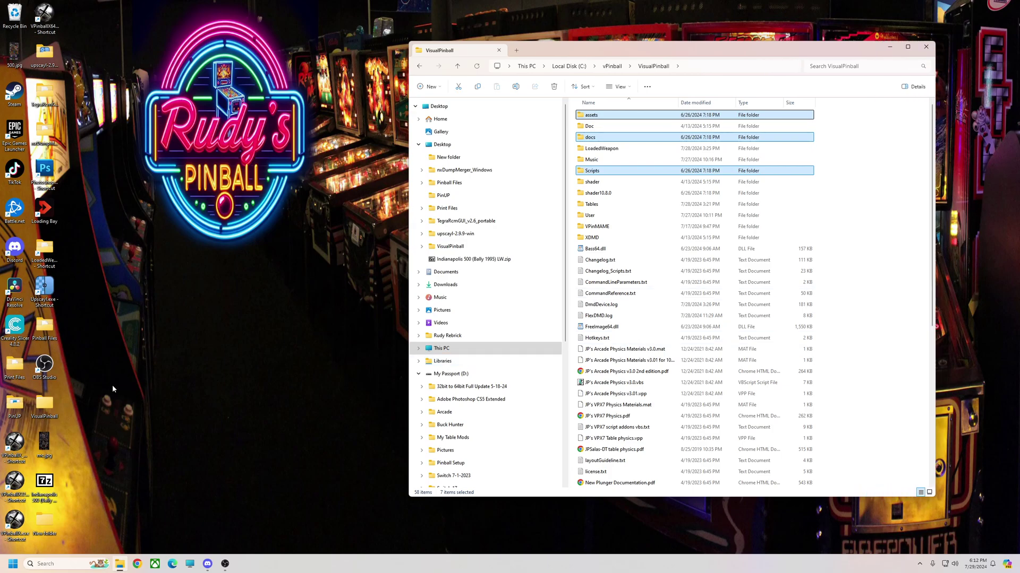
Launch PinUP Popper Config from the desktop's PinUP folder and open its Games Manager.
{"action": "double_click", "coordinate": [16, 406]}
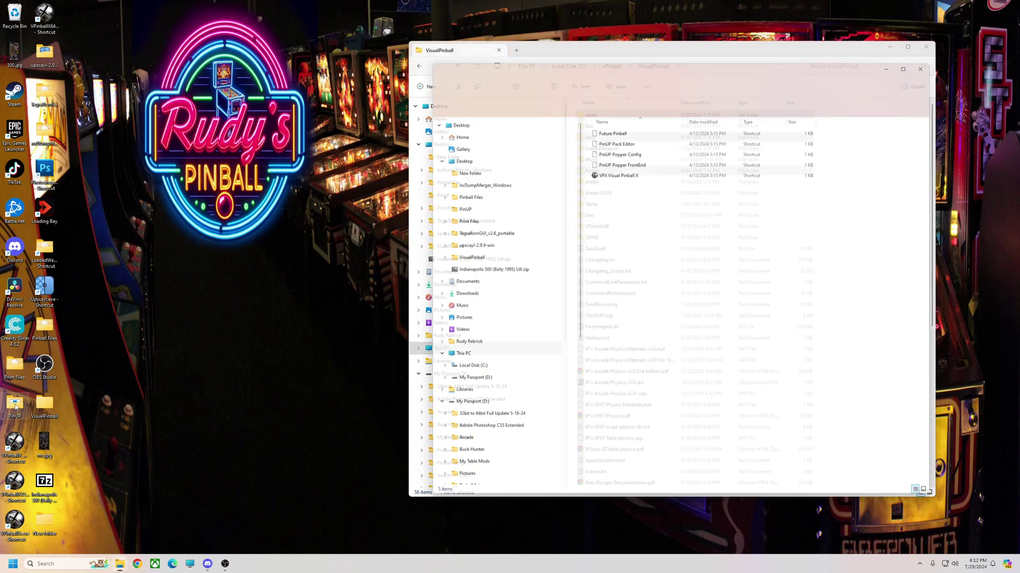
{"action": "left_click_drag", "start_coordinate": [674, 68], "coordinate": [603, 75]}
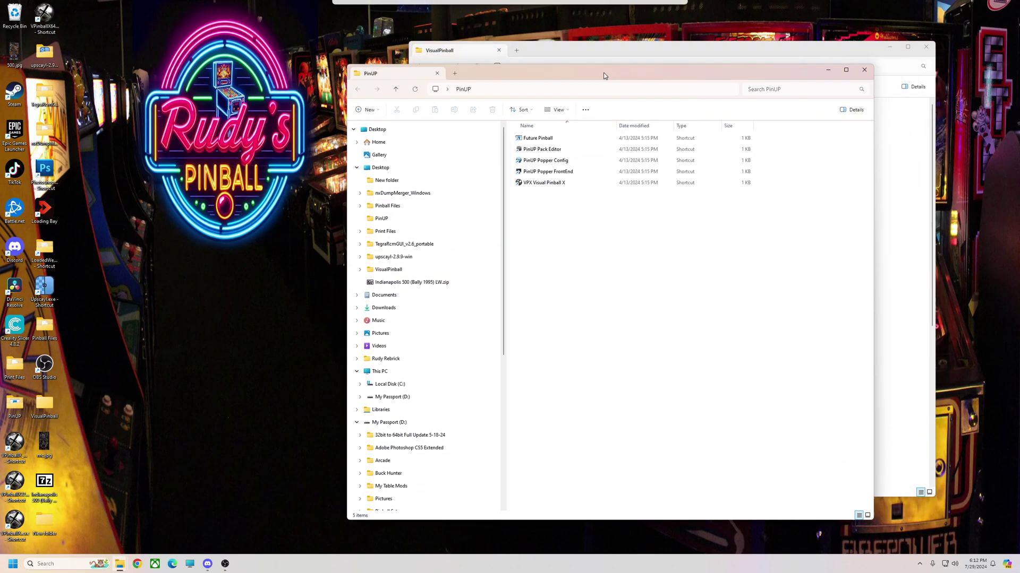
{"action": "double_click", "coordinate": [543, 162]}
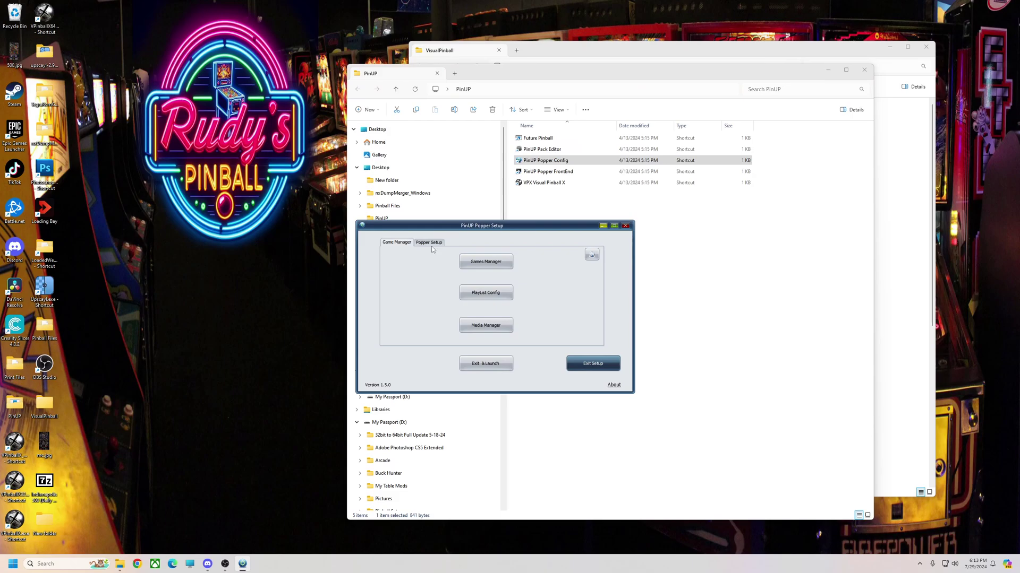
{"action": "left_click", "coordinate": [483, 263]}
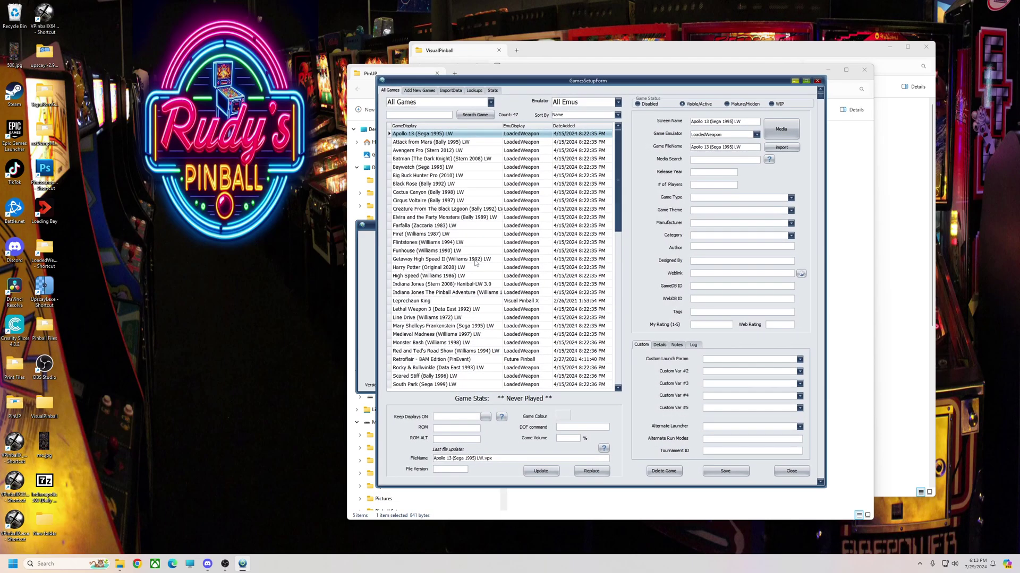
{"action": "left_click_drag", "start_coordinate": [557, 84], "coordinate": [377, 95]}
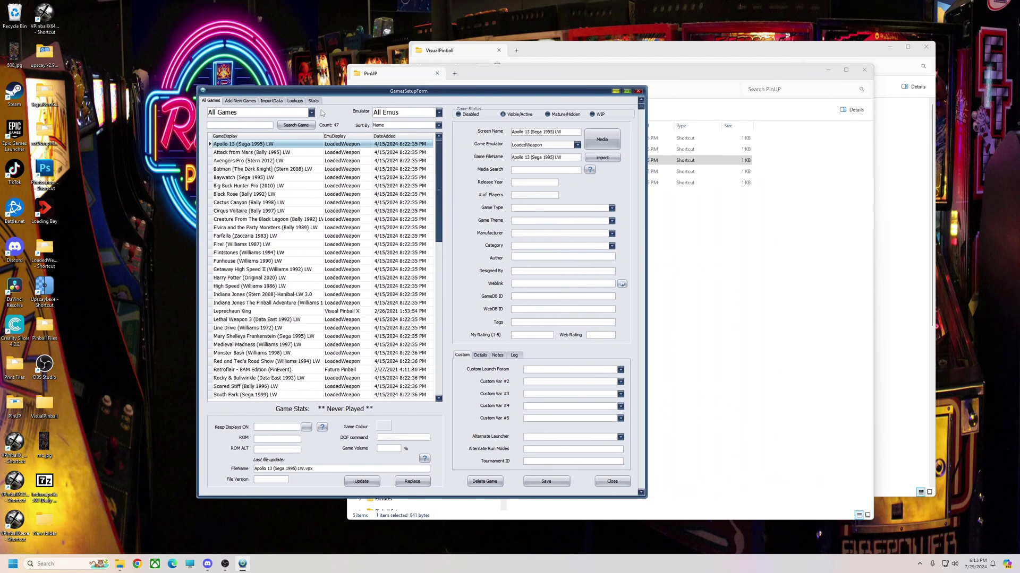
Add VPinballX32.exe to the Alternate Launcher.exe lookup list and save the lists.
{"action": "left_click", "coordinate": [295, 101]}
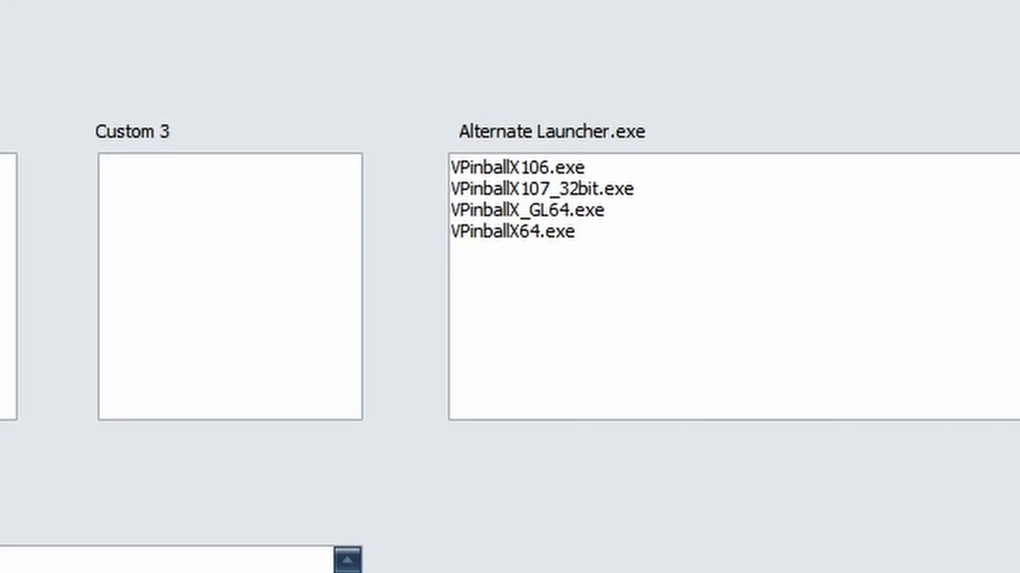
{"action": "type", "text": "VPinba"}
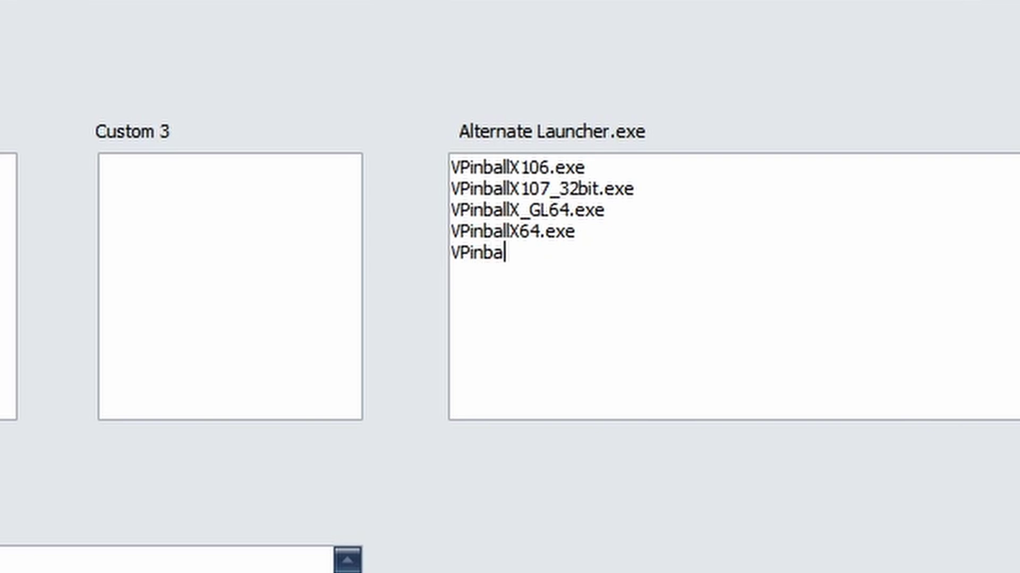
{"action": "type", "text": "llX32.ex"}
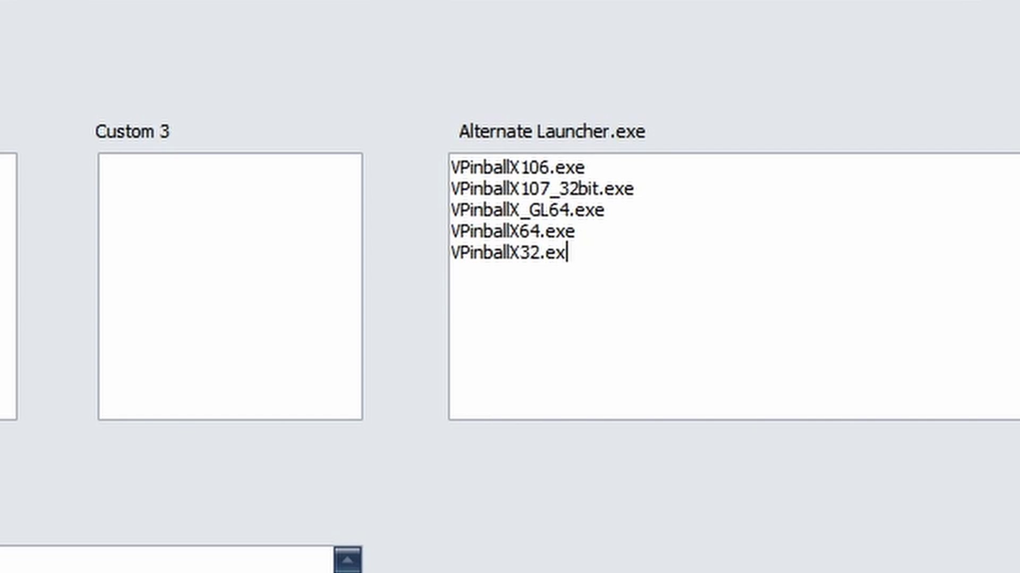
{"action": "type", "text": "e"}
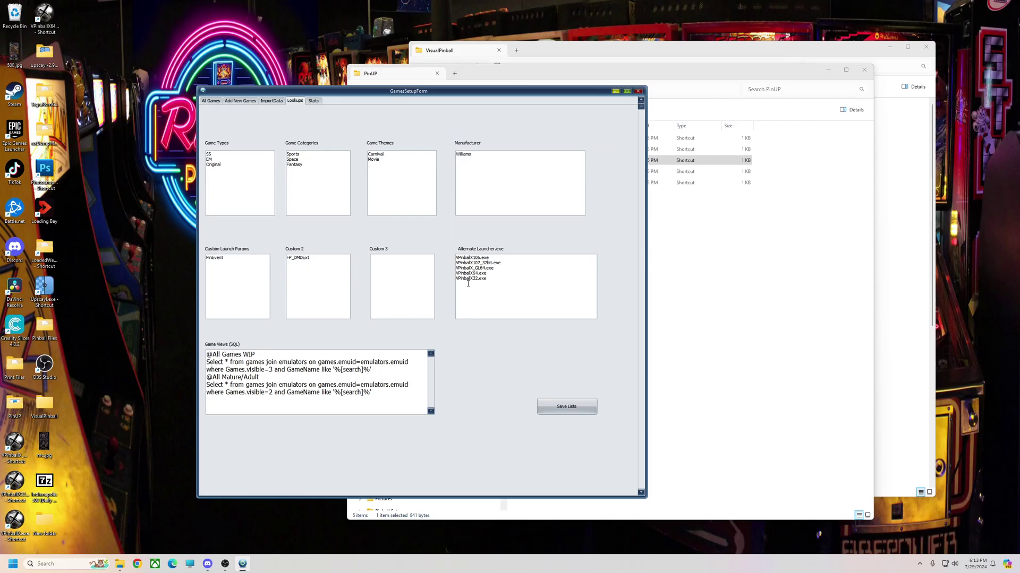
{"action": "left_click", "coordinate": [567, 410]}
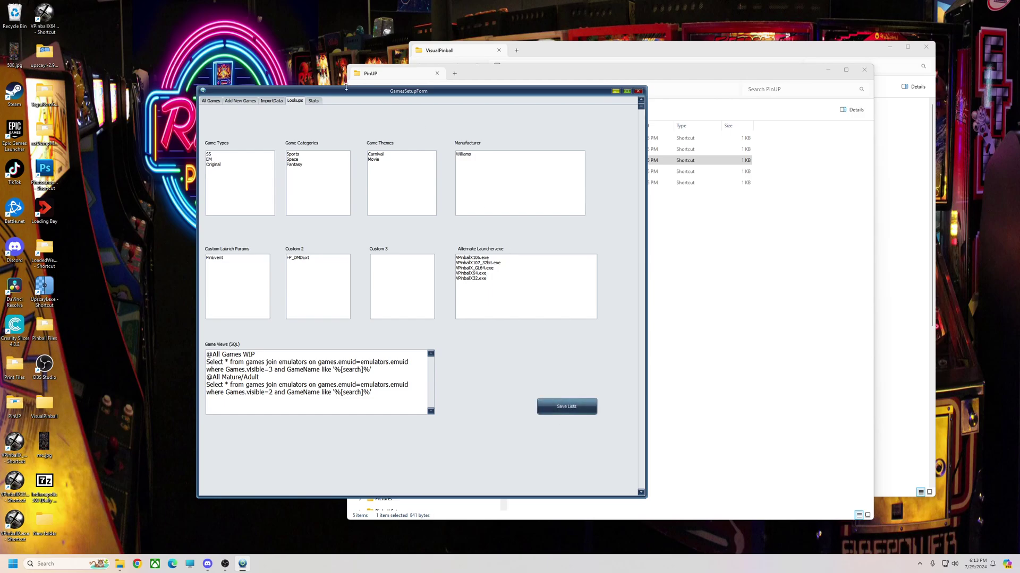
Set the alternate launcher of Avengers Pro (Stern 2012) LW to VPinballX32.exe and save the game.
{"action": "left_click", "coordinate": [210, 102]}
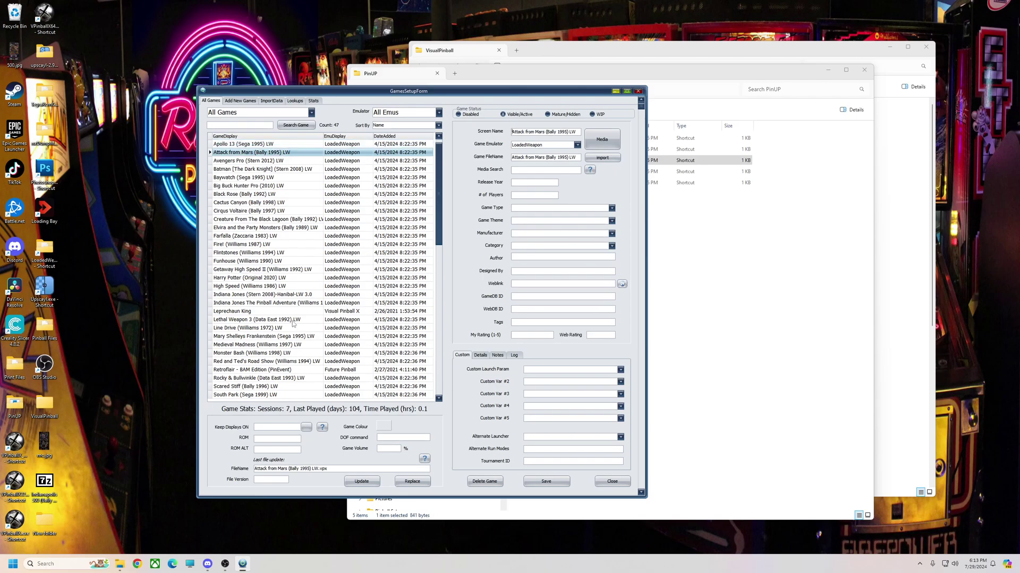
{"action": "key", "text": "Down"}
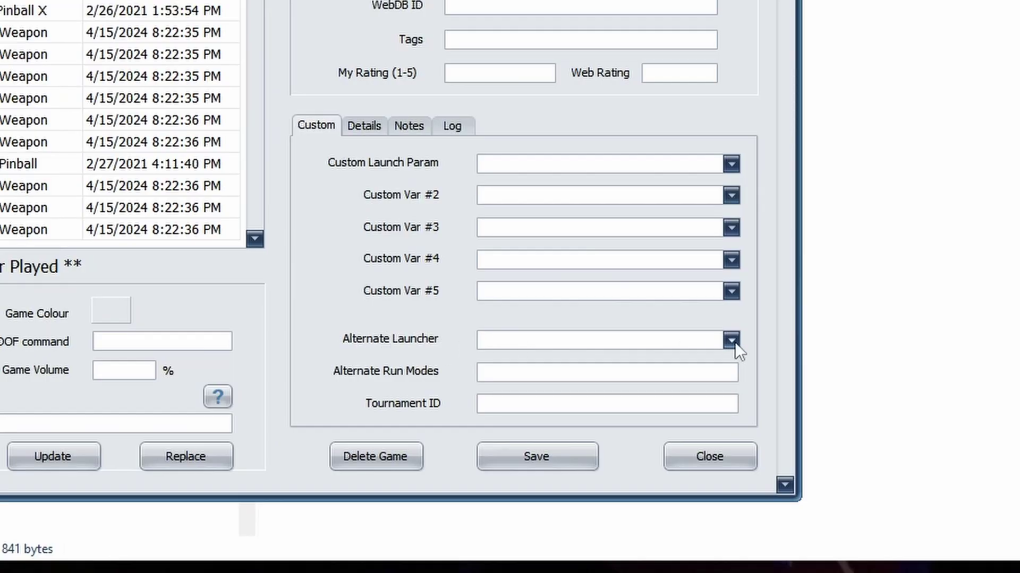
{"action": "left_click", "coordinate": [733, 341]}
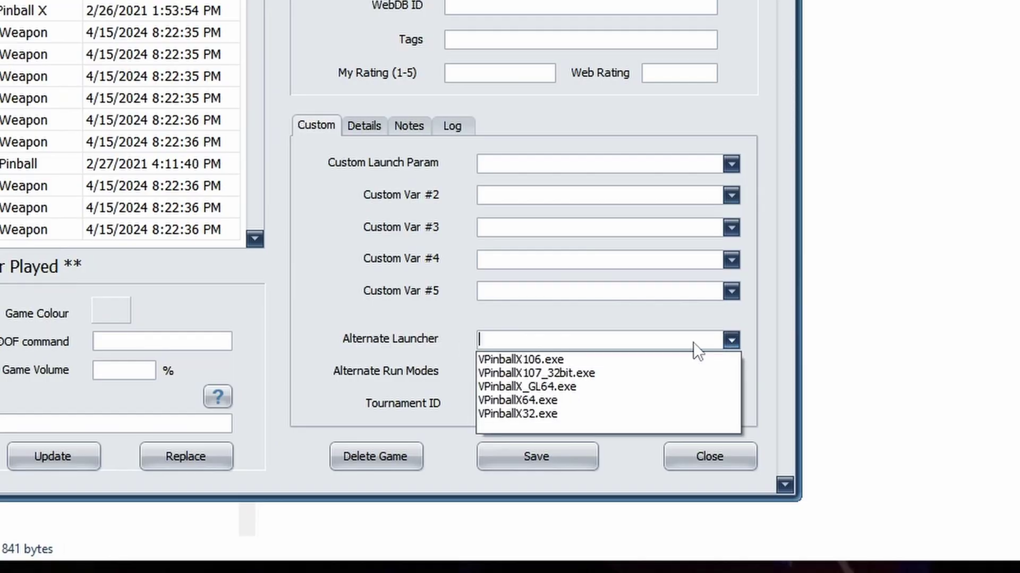
{"action": "left_click", "coordinate": [502, 415]}
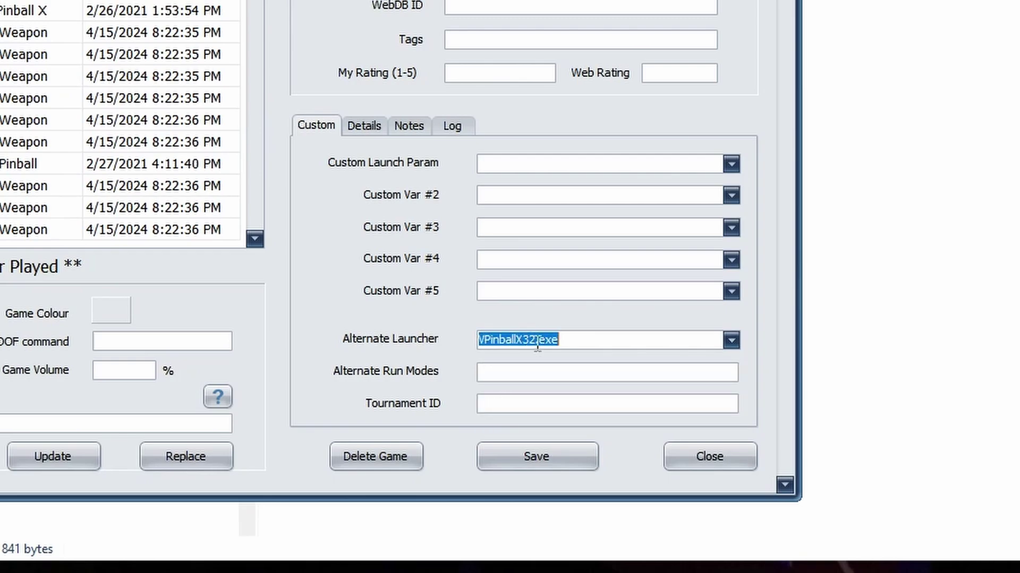
{"action": "left_click", "coordinate": [544, 459]}
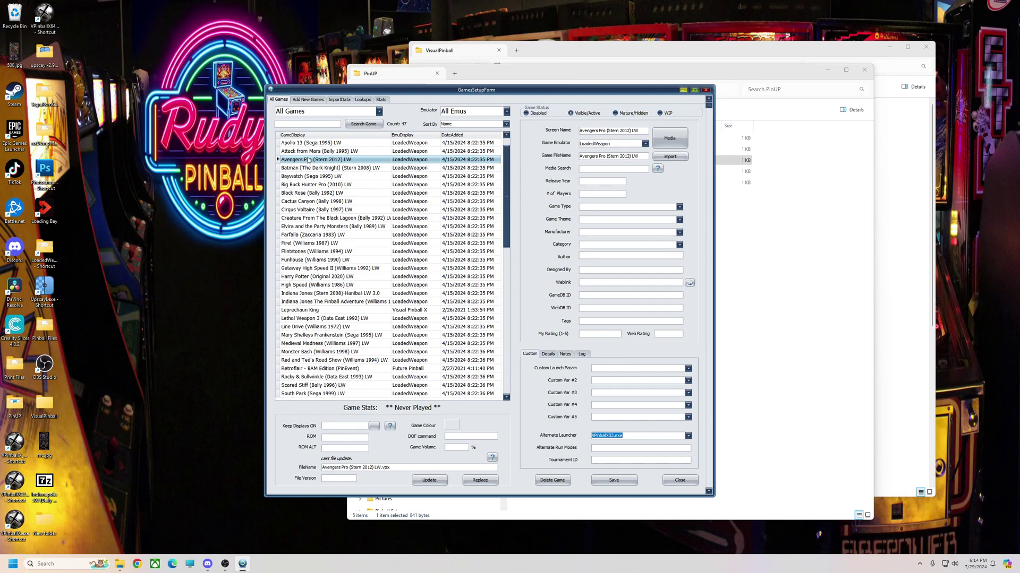
Close the Games Manager, PinUP Popper Setup and the Visual Pinball window holding the Ghostbusters table.
{"action": "left_click", "coordinate": [705, 90]}
{"action": "left_click", "coordinate": [626, 226]}
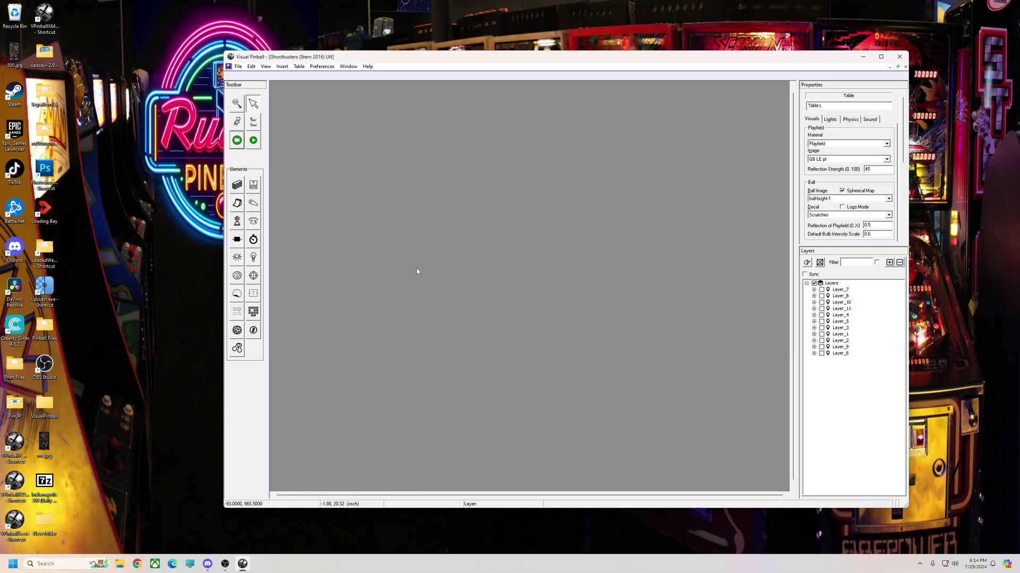
{"action": "left_click", "coordinate": [899, 57]}
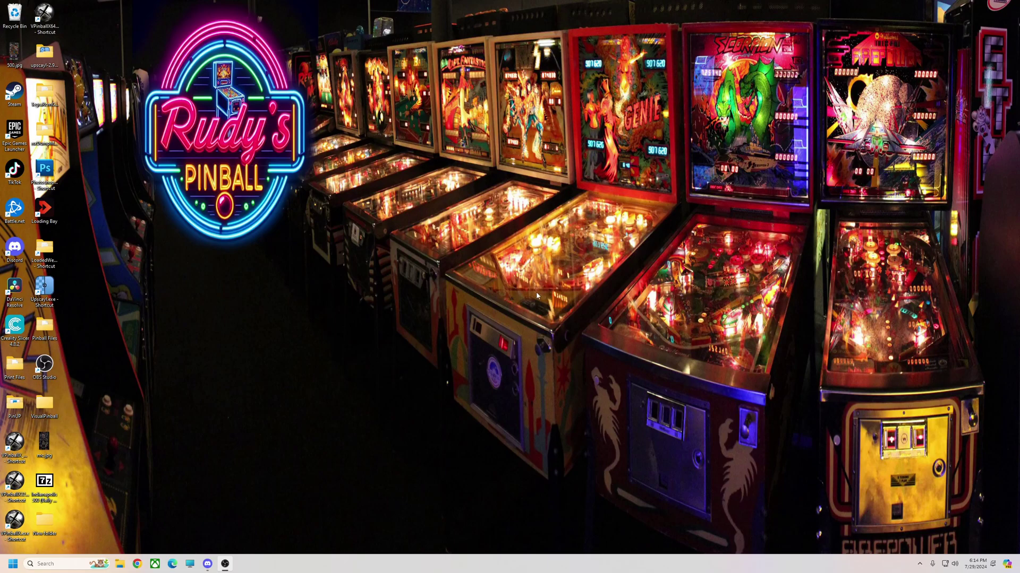